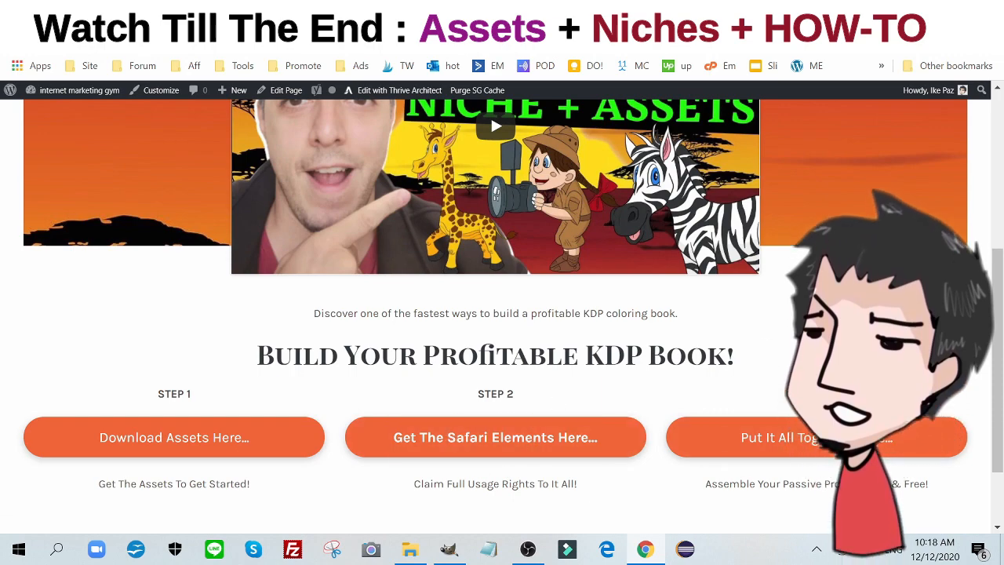
# - Review the niche keyword "animal fart coloring book" and check how many results Amazon's Books search gives for it
pyautogui.scroll(5, 491, 114)
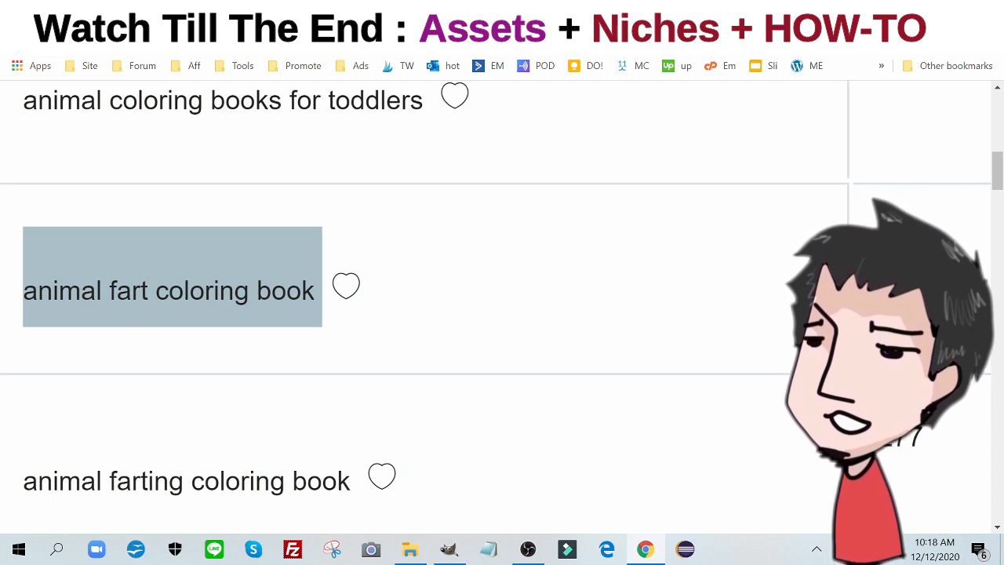
pyautogui.hscroll(5, 864, 240)
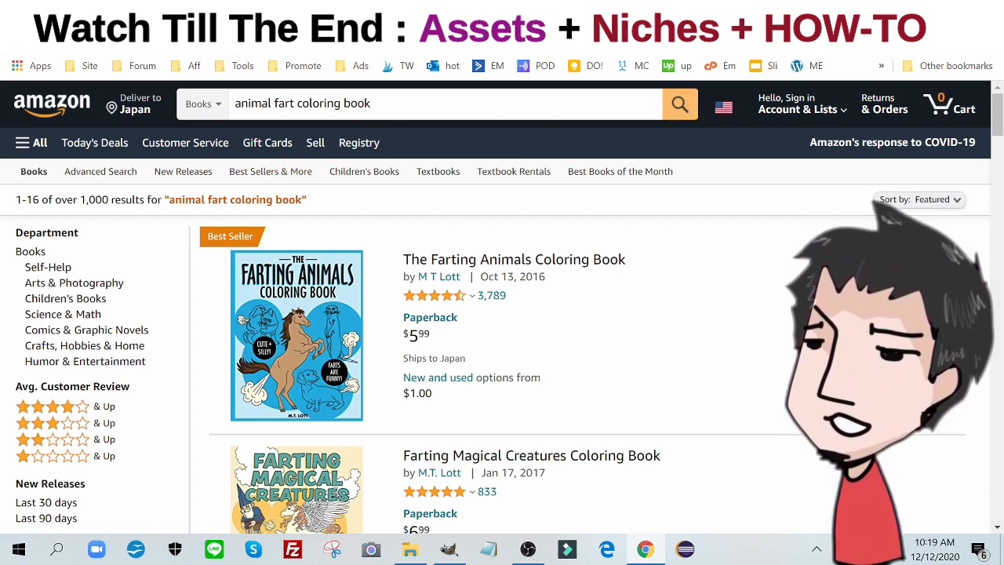
pyautogui.doubleClick(94, 200)
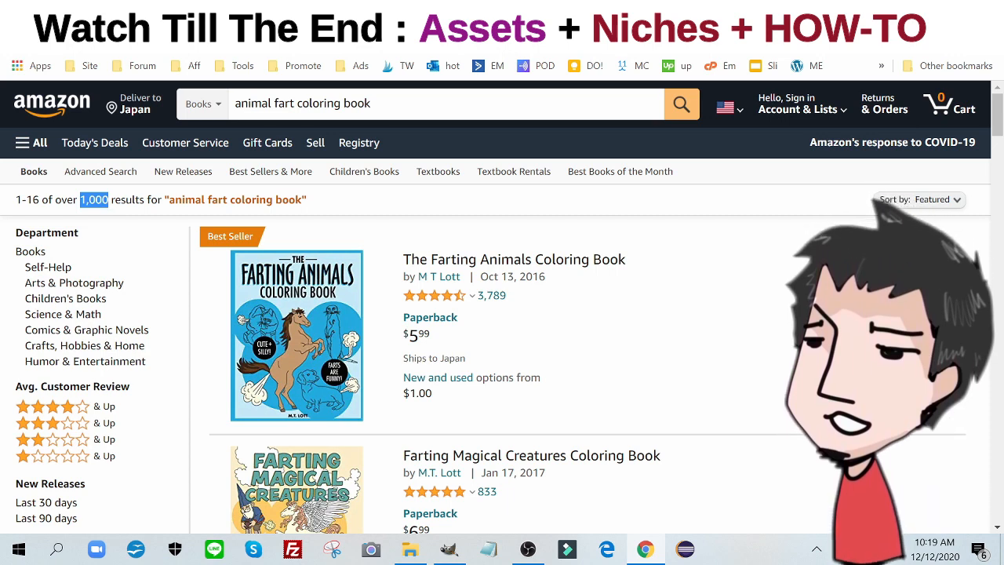
# - Switch to the interior design in Canva and look through its safari coloring pages from Safari Jake onward
pyautogui.click(840, 16)
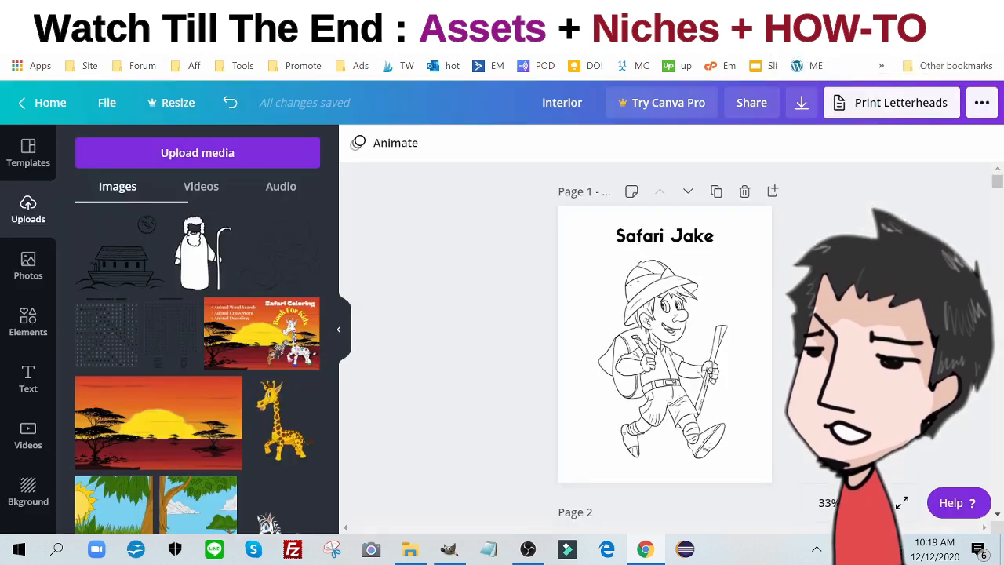
pyautogui.scroll(-20, 665, 345)
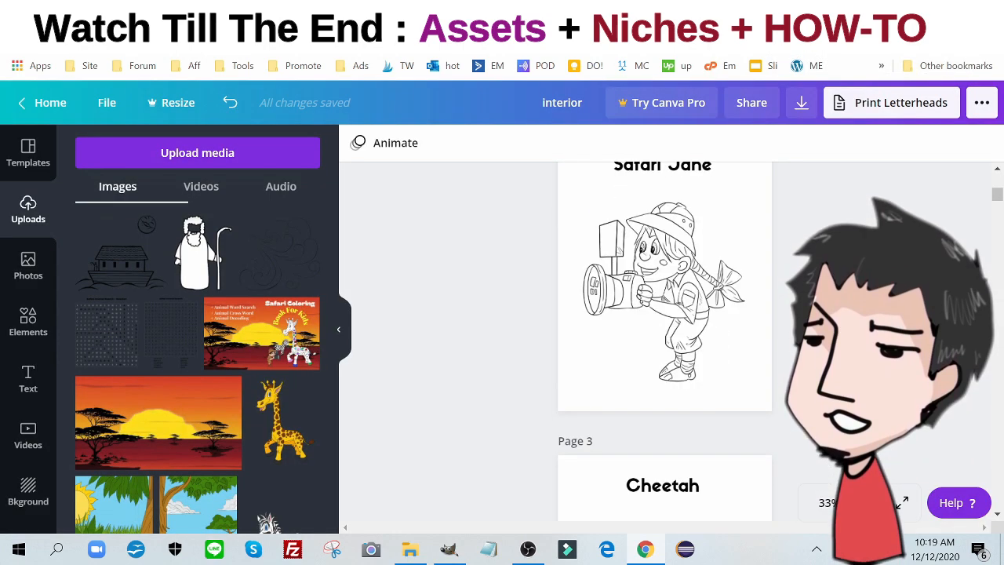
pyautogui.scroll(-15, 665, 345)
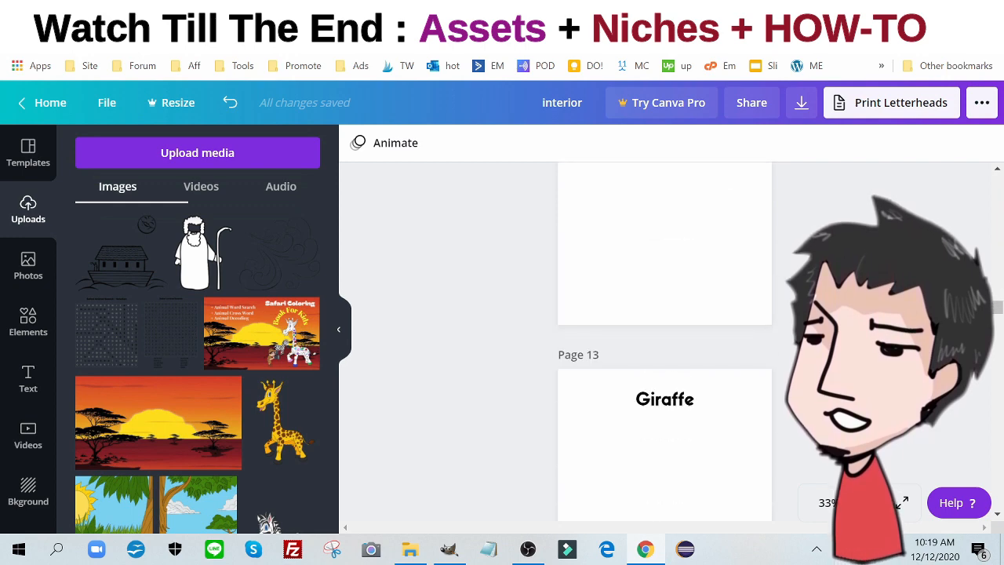
pyautogui.scroll(20, 664, 345)
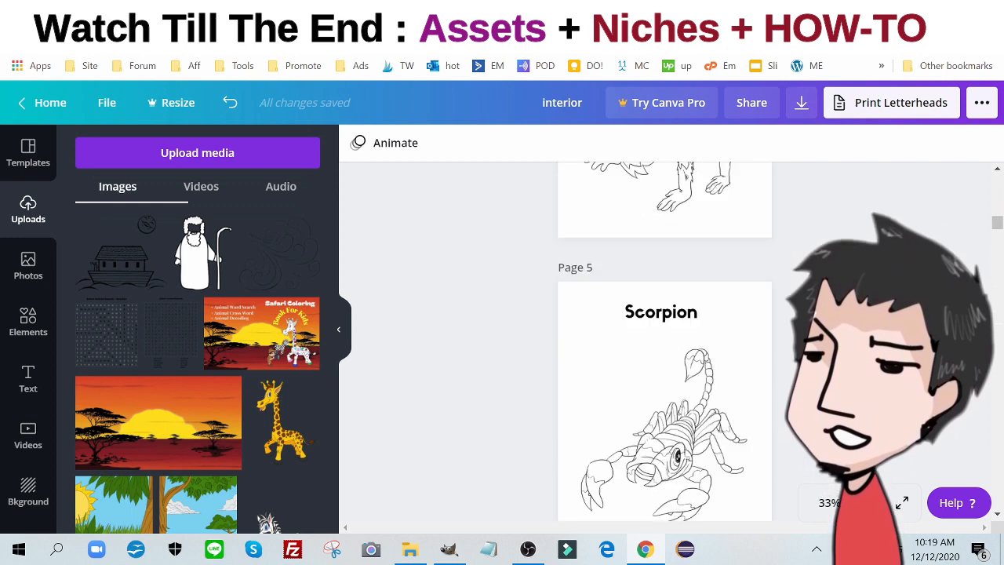
pyautogui.scroll(10, 665, 345)
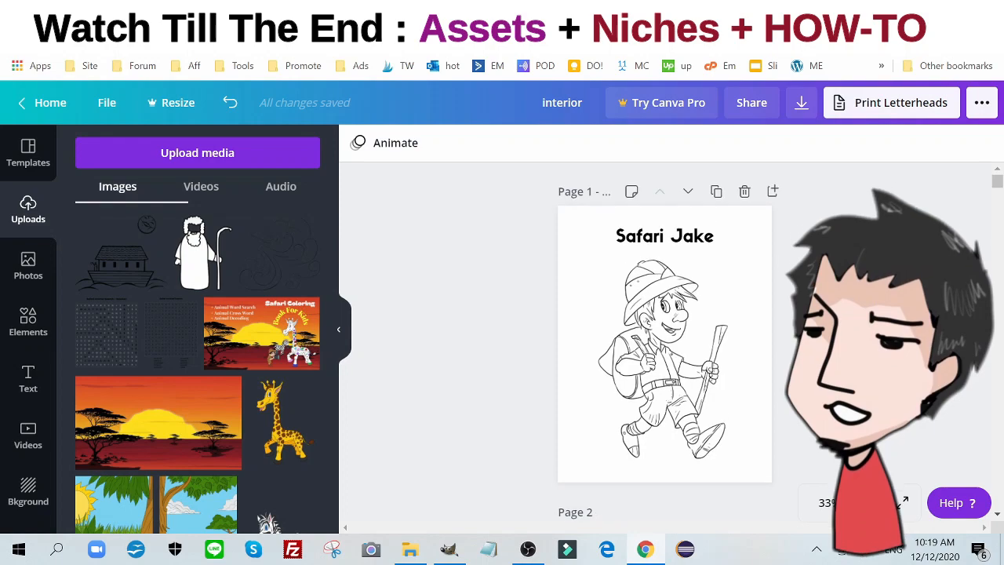
pyautogui.scroll(-15, 665, 346)
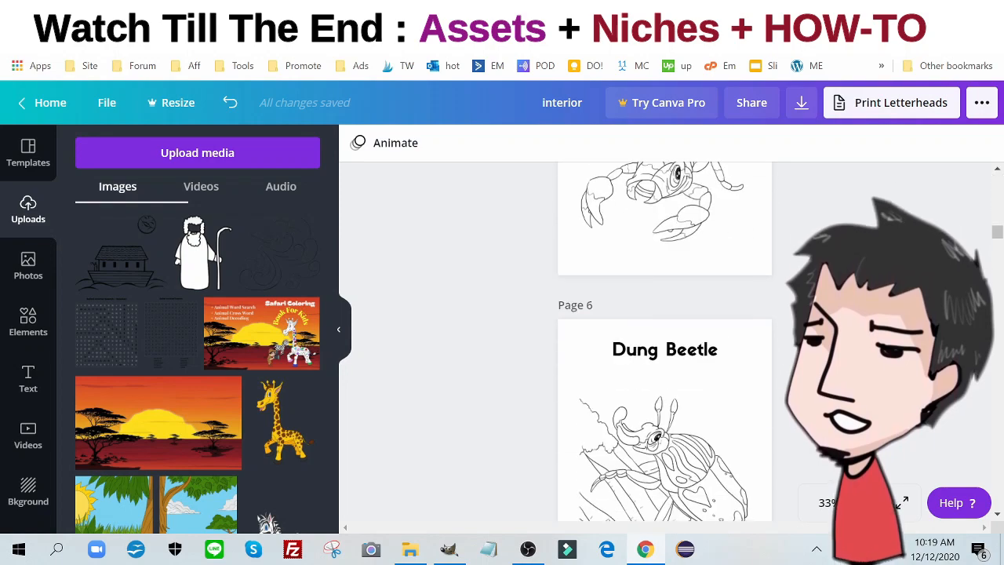
pyautogui.scroll(-8, 665, 345)
pyautogui.scroll(12, 665, 346)
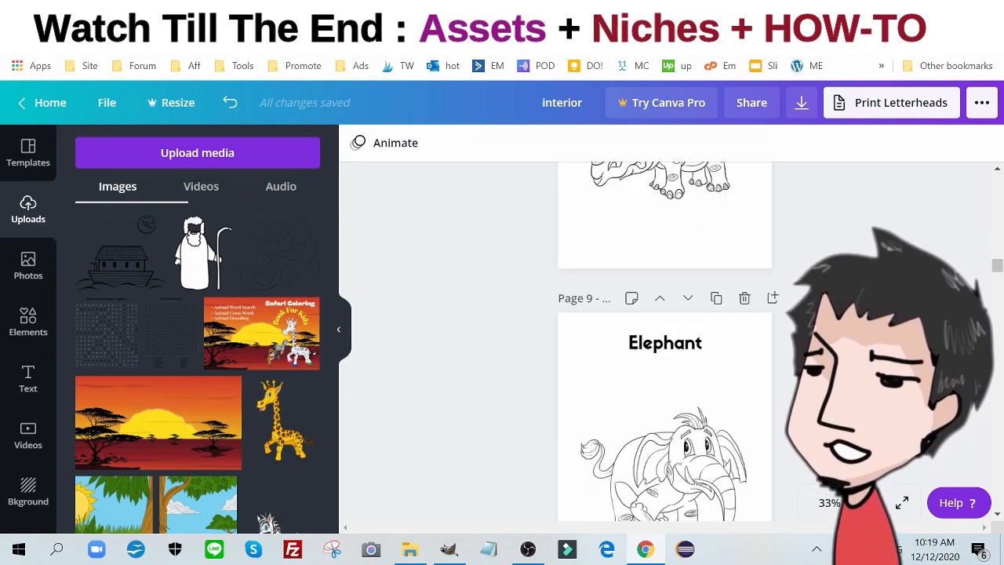
pyautogui.scroll(12, 665, 346)
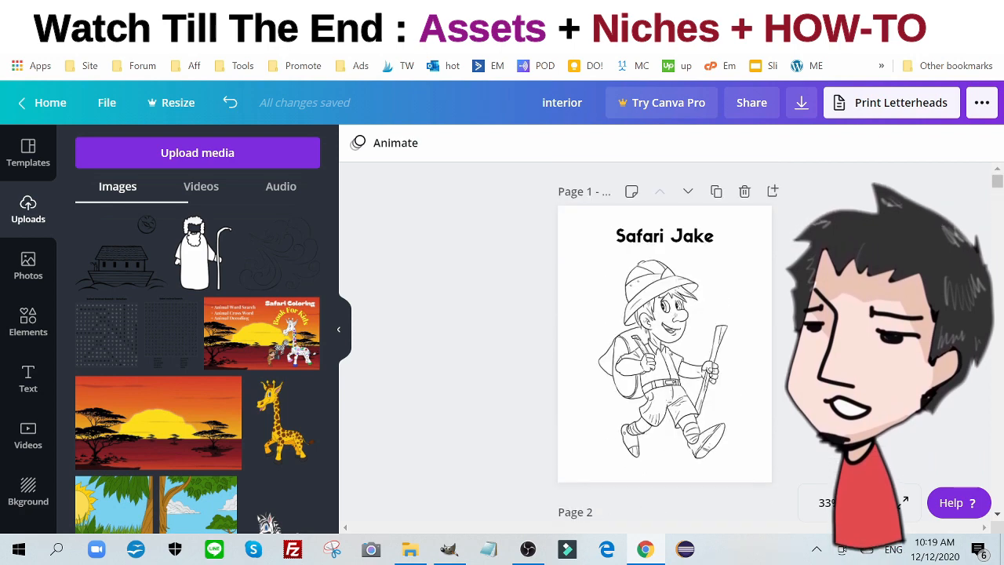
# - Add the uploaded swirl image to the Safari Jake page, resize and rotate it, and place it behind his legs below the backpack
pyautogui.click(284, 262)
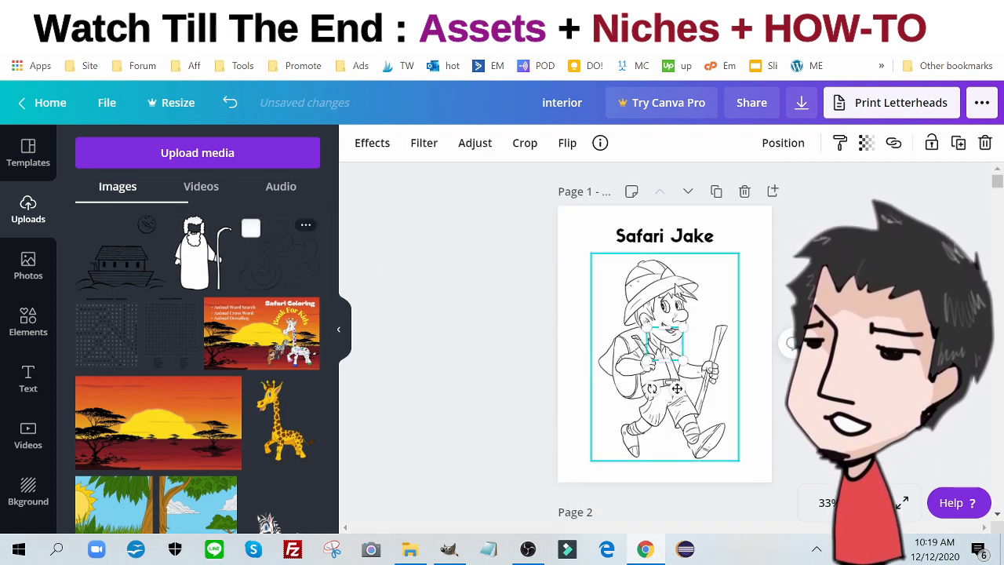
pyautogui.moveTo(677, 358); pyautogui.dragTo(749, 440)
pyautogui.moveTo(714, 369); pyautogui.dragTo(623, 413)
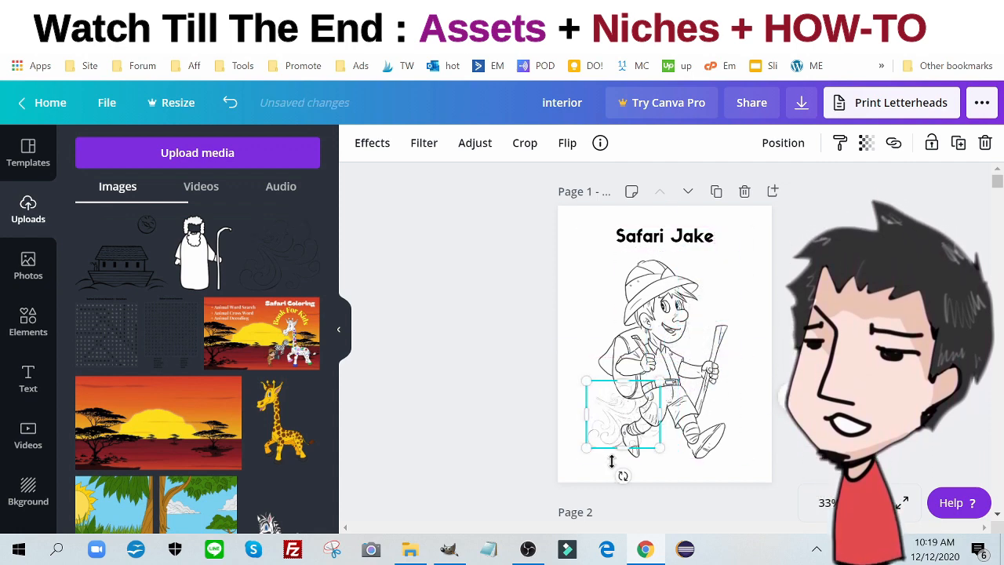
pyautogui.moveTo(623, 475); pyautogui.dragTo(557, 332)
pyautogui.moveTo(632, 357); pyautogui.dragTo(614, 409)
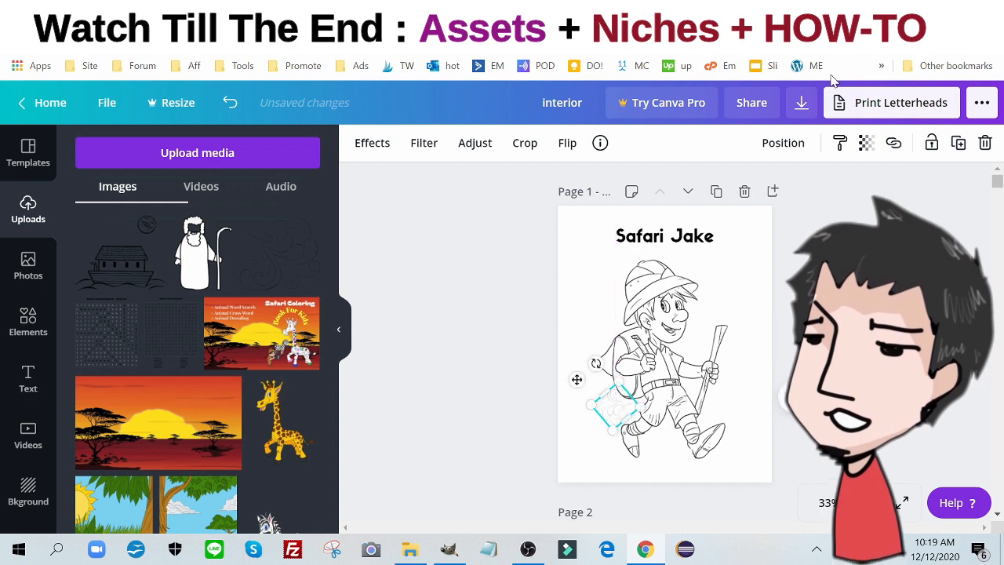
pyautogui.click(783, 143)
pyautogui.click(730, 200)
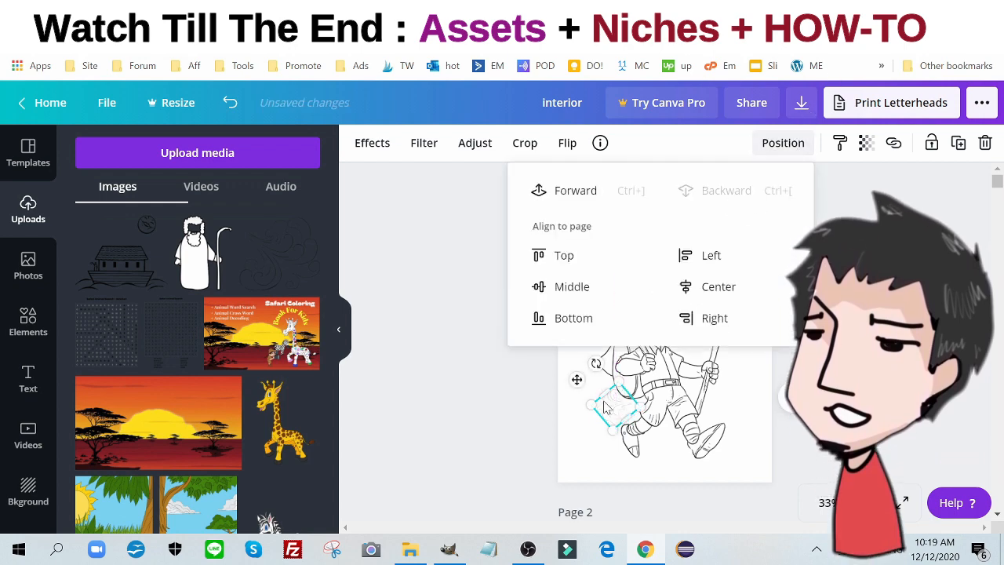
# - Duplicate the swirl, move the copy to the Safari Jane page behind her, turn it upright and enlarge it slightly
pyautogui.click(957, 154)
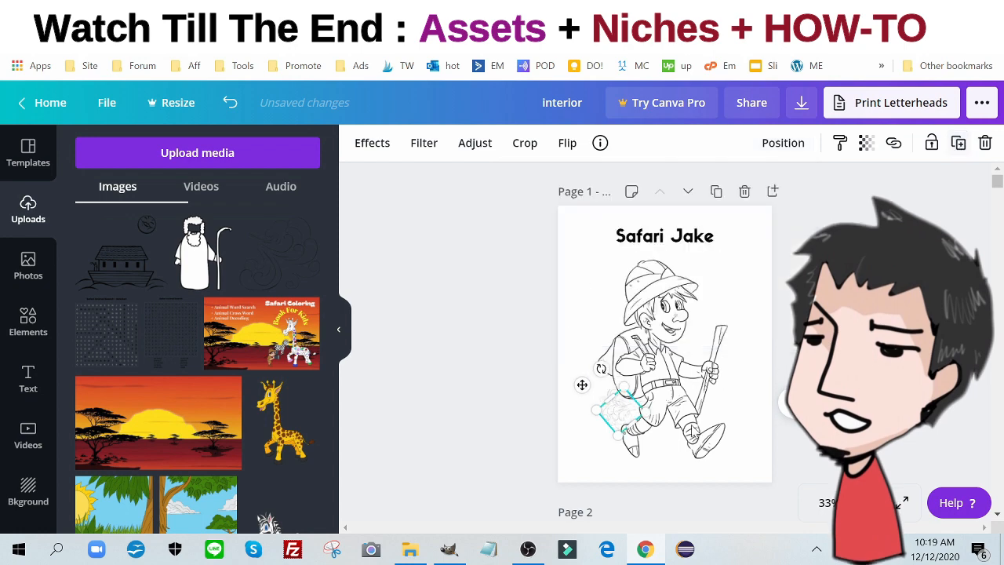
pyautogui.scroll(-2, 665, 345)
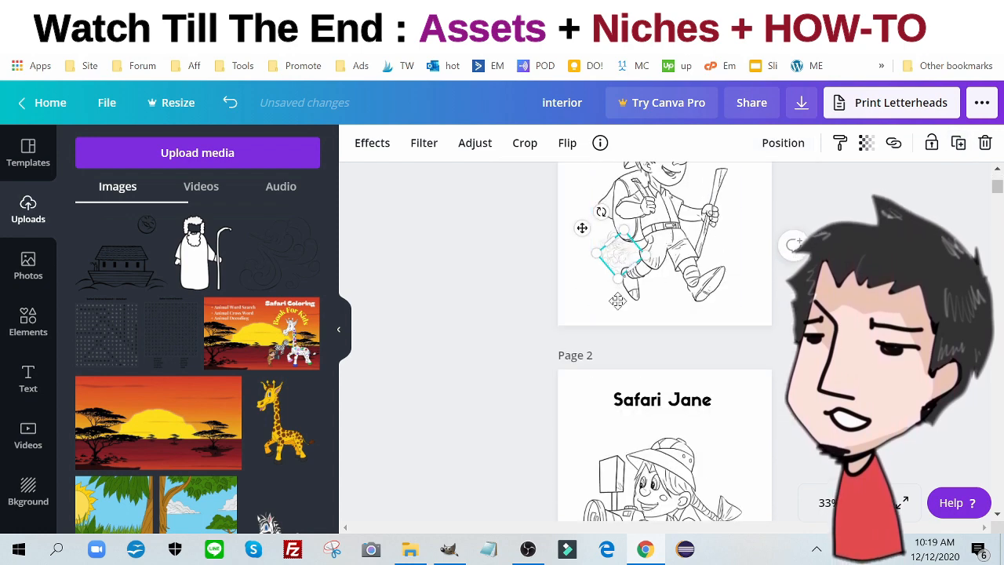
pyautogui.hotkey('ctrl', 'v')
pyautogui.scroll(-5, 620, 377)
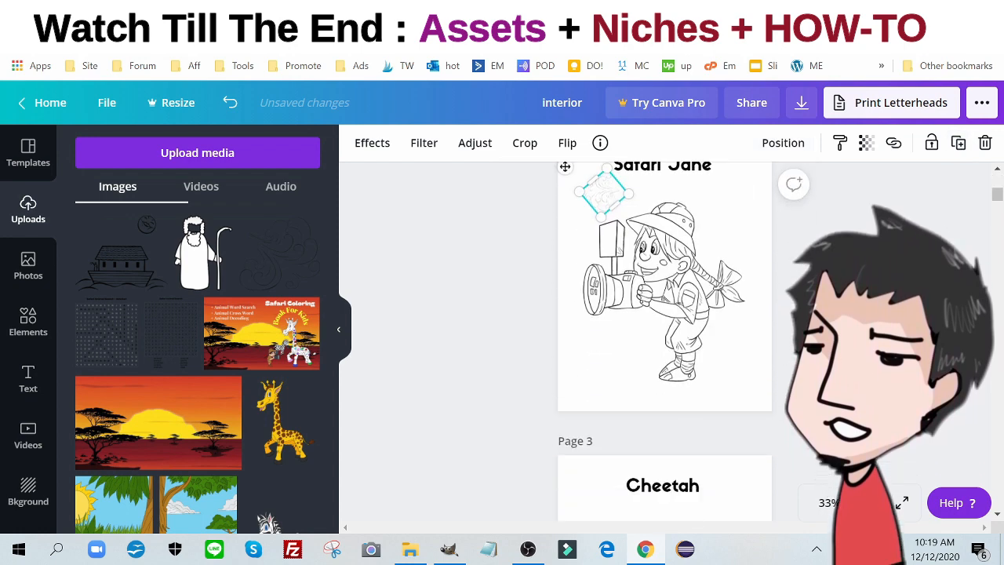
pyautogui.scroll(3, 667, 284)
pyautogui.moveTo(609, 275); pyautogui.dragTo(729, 424)
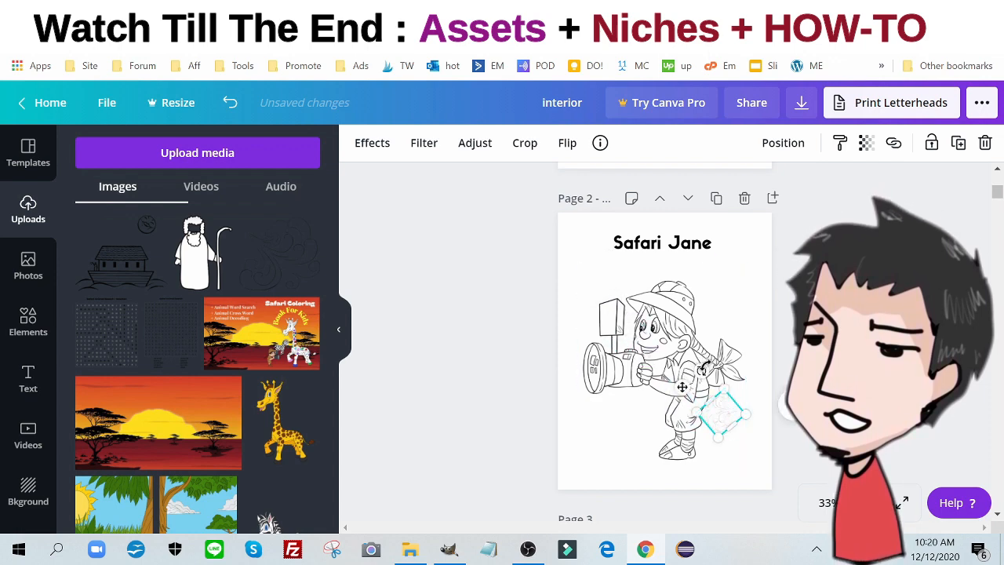
pyautogui.moveTo(704, 364); pyautogui.dragTo(734, 483)
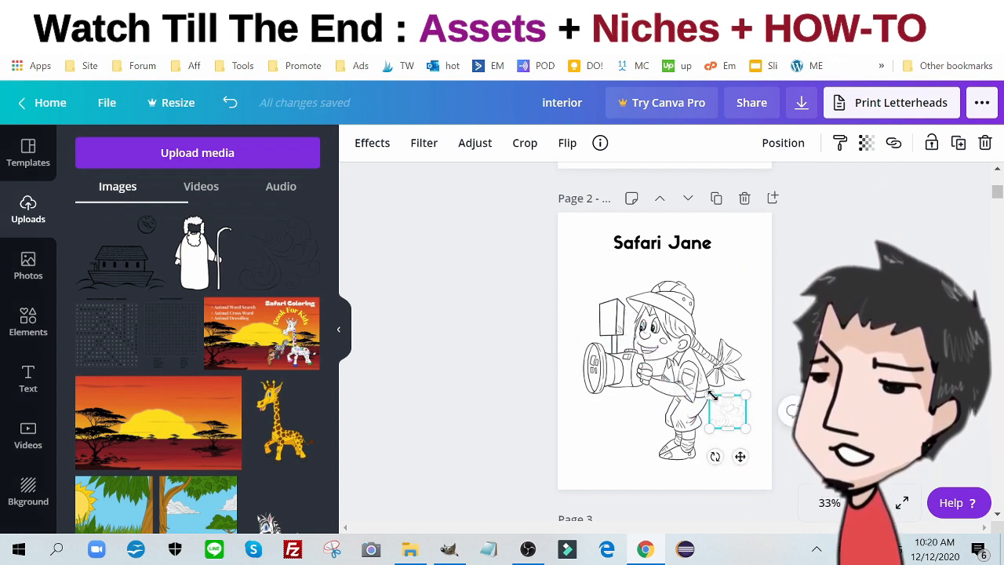
pyautogui.moveTo(705, 391); pyautogui.dragTo(706, 391)
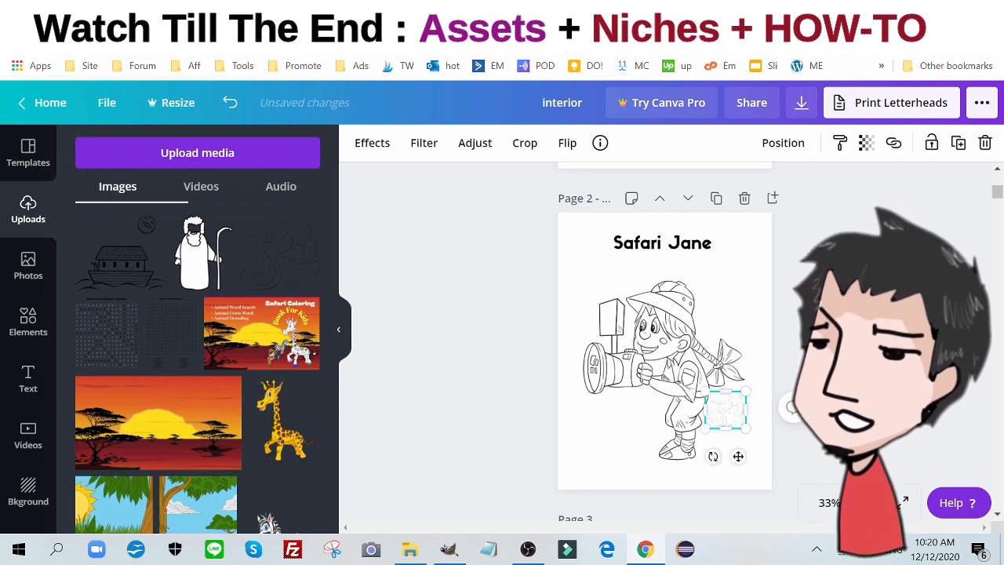
pyautogui.click(791, 406)
pyautogui.click(730, 406)
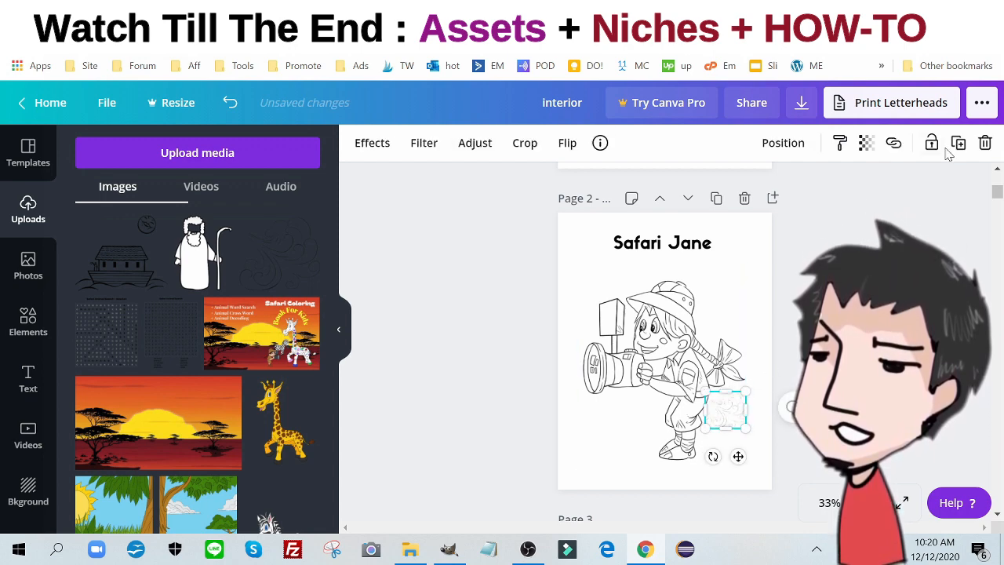
# - Duplicate Safari Jane's swirl and try the copy at several spots around the cheetah on page 3, ending at its front feet
pyautogui.scroll(-3, 715, 196)
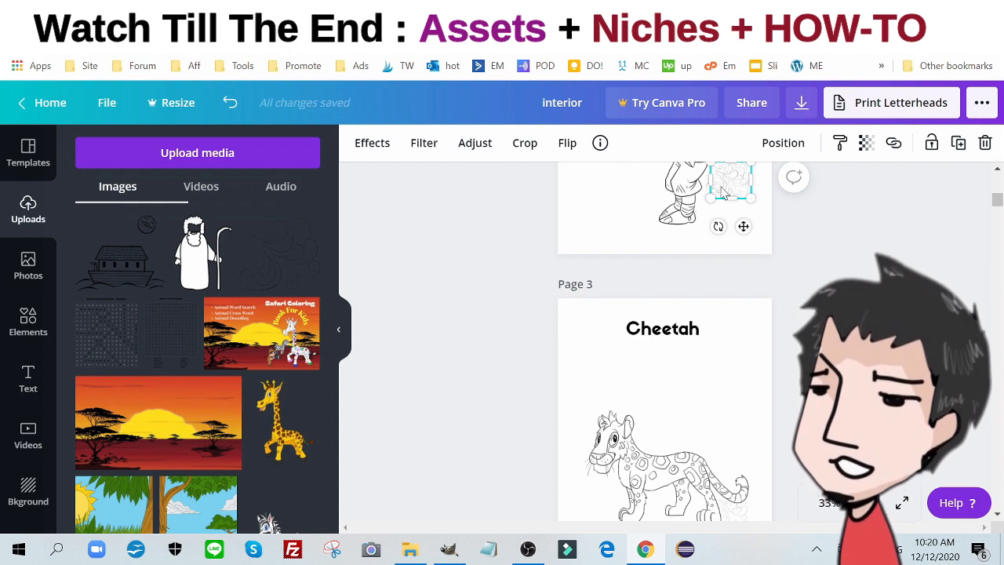
pyautogui.moveTo(723, 191); pyautogui.dragTo(682, 373)
pyautogui.scroll(-2, 734, 287)
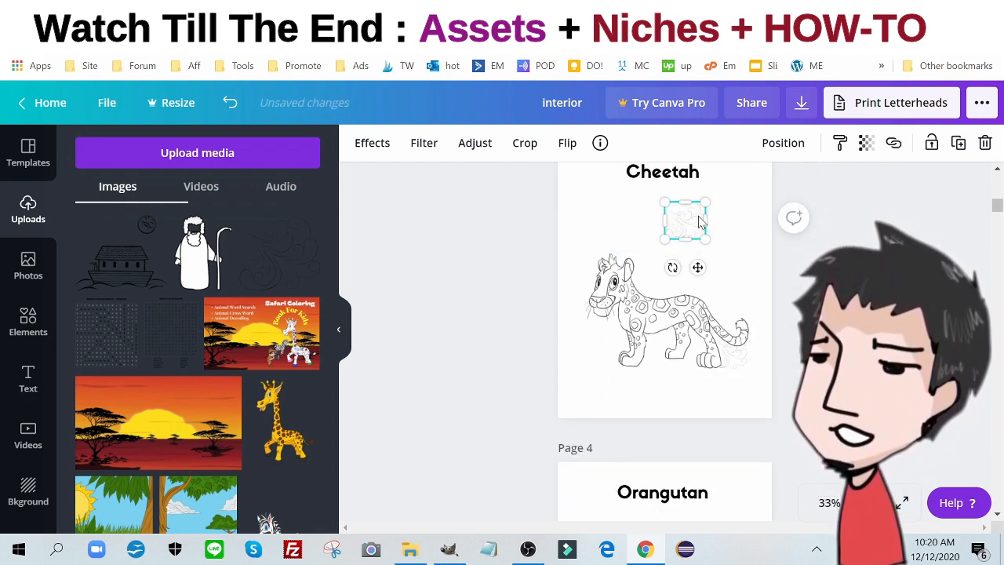
pyautogui.scroll(2, 701, 222)
pyautogui.moveTo(669, 384); pyautogui.dragTo(722, 337)
pyautogui.scroll(-1, 666, 338)
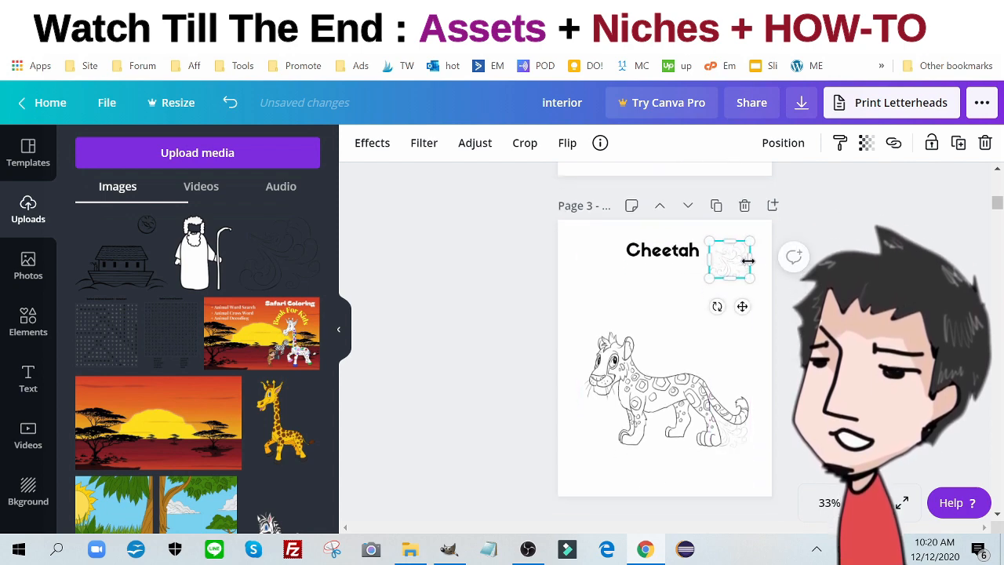
pyautogui.moveTo(728, 265); pyautogui.dragTo(718, 338)
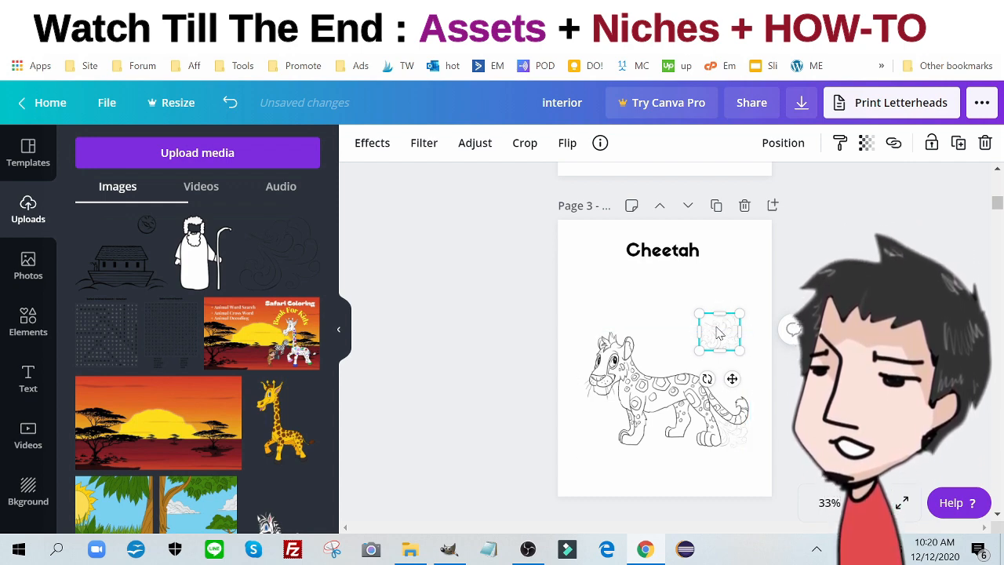
pyautogui.moveTo(718, 333); pyautogui.dragTo(642, 432)
# - Move the swirl copy from the Cheetah page to the Orangutan page, rotate it, and place it just above the animal's rear
pyautogui.scroll(-3, 652, 392)
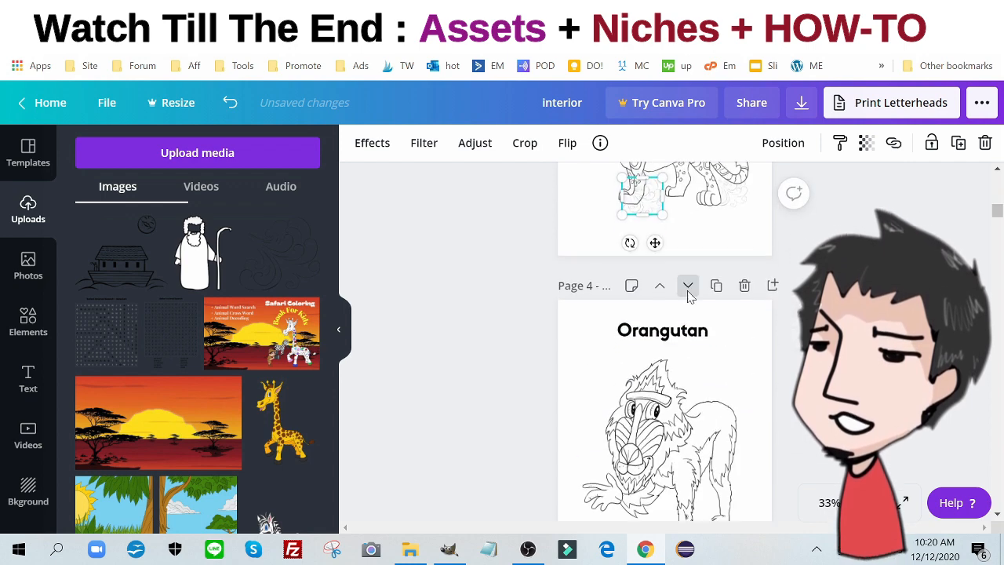
pyautogui.scroll(-2, 688, 294)
pyautogui.scroll(2, 659, 235)
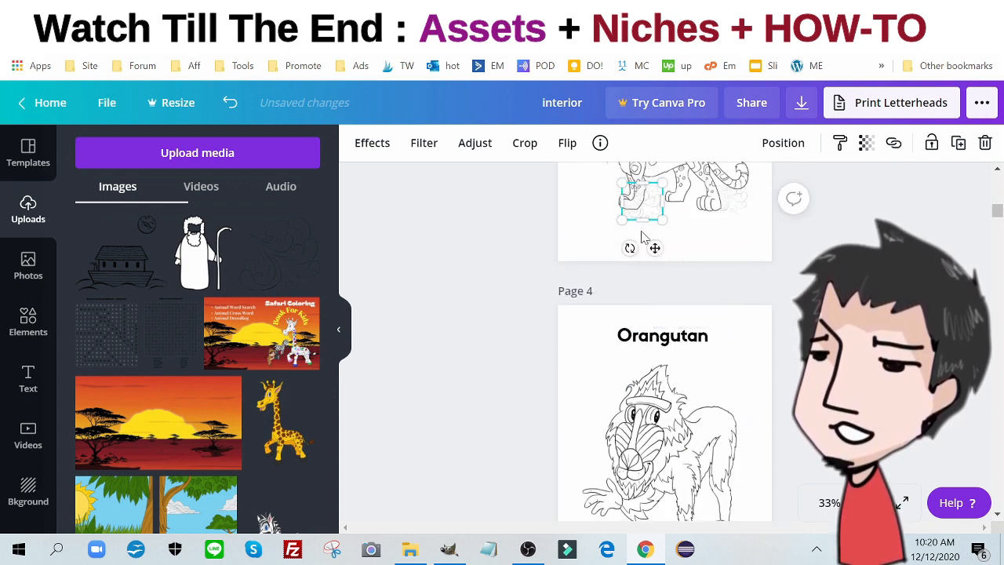
pyautogui.moveTo(642, 237); pyautogui.dragTo(716, 381)
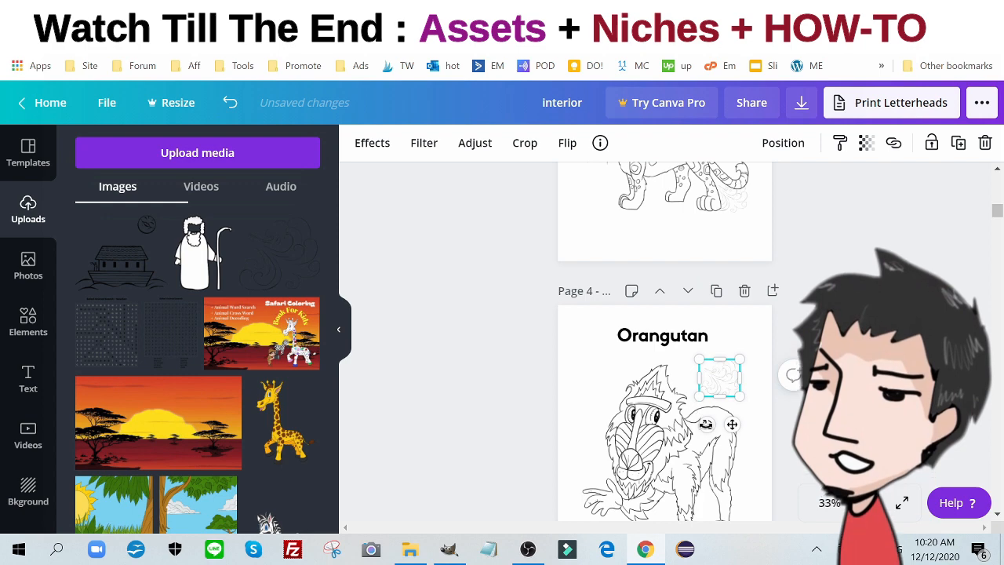
pyautogui.moveTo(707, 424); pyautogui.dragTo(768, 389)
pyautogui.scroll(5, 766, 414)
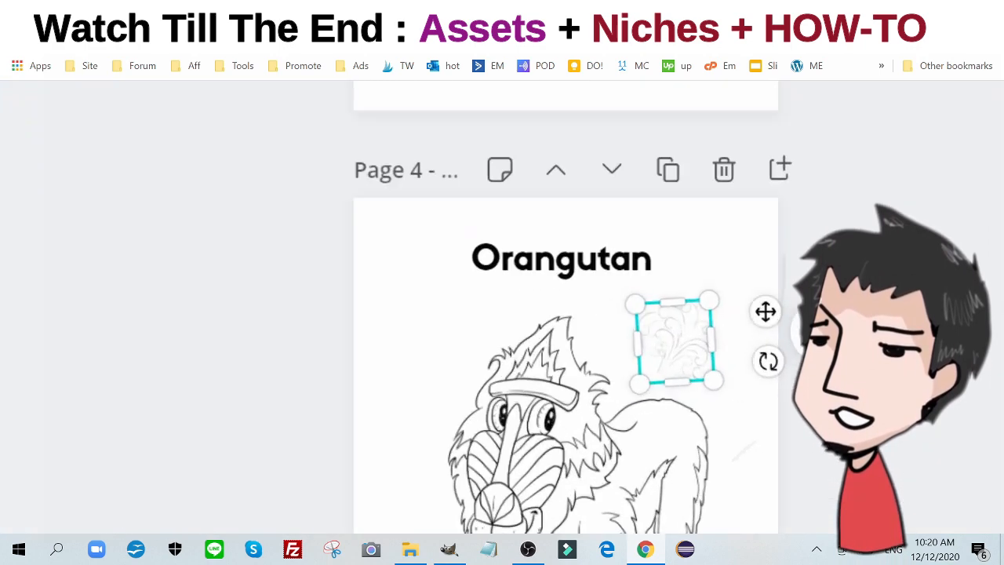
pyautogui.scroll(4, 773, 427)
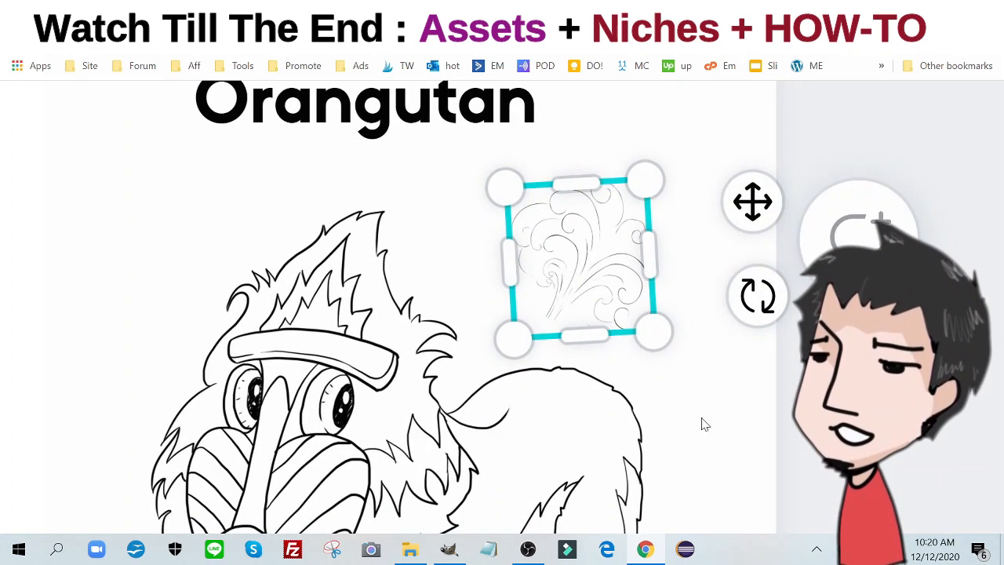
pyautogui.moveTo(569, 278); pyautogui.dragTo(590, 331)
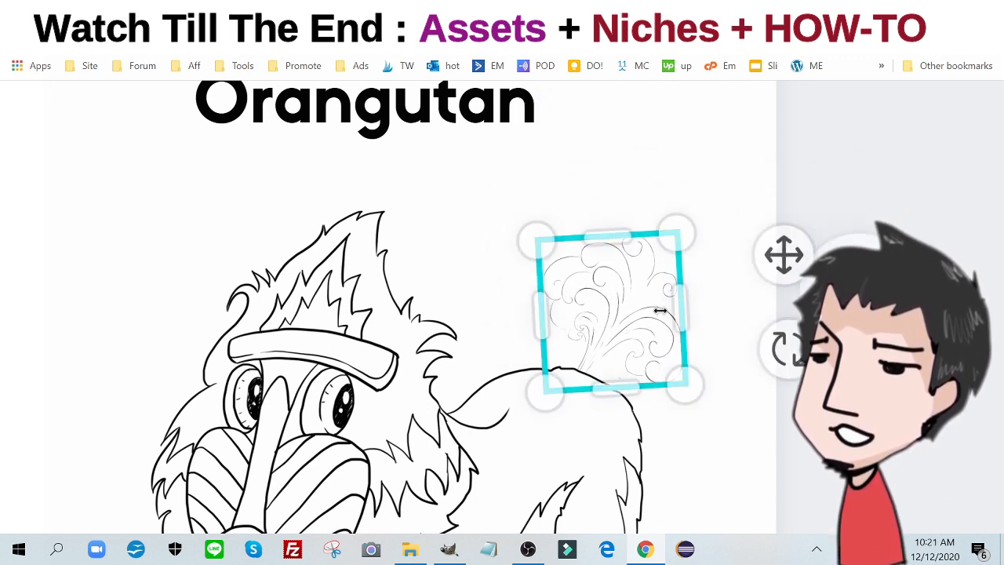
pyautogui.press('Escape')
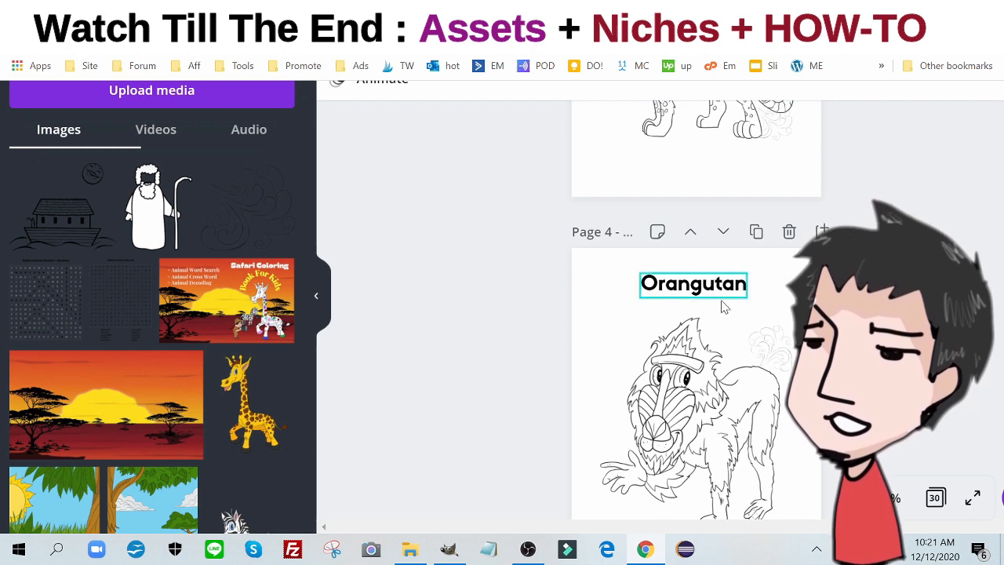
# - Return to the Safari Jake page, then switch to the Pixabay page of the bearded figure with a staff
pyautogui.scroll(10, 722, 307)
pyautogui.scroll(2, 725, 312)
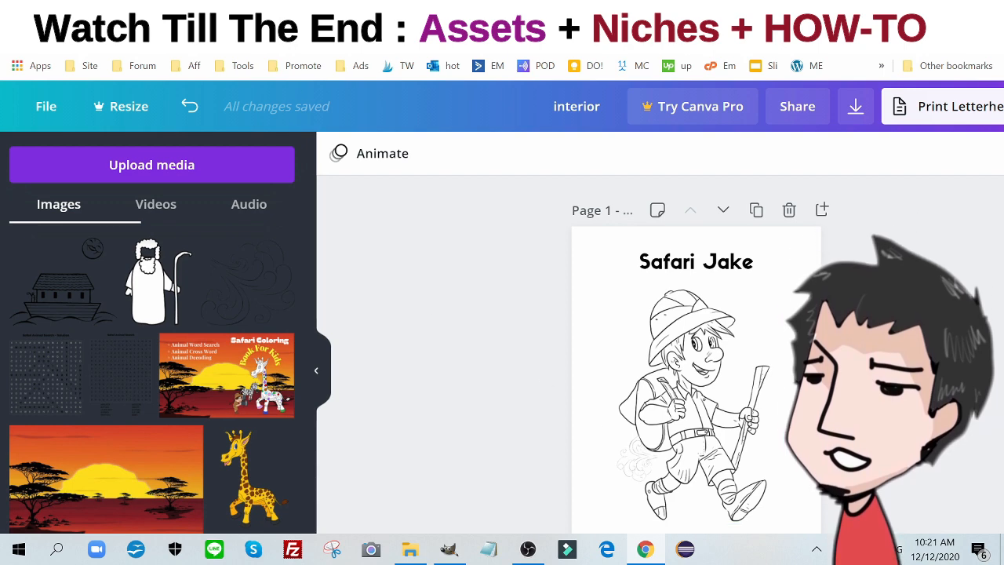
pyautogui.click(345, 12)
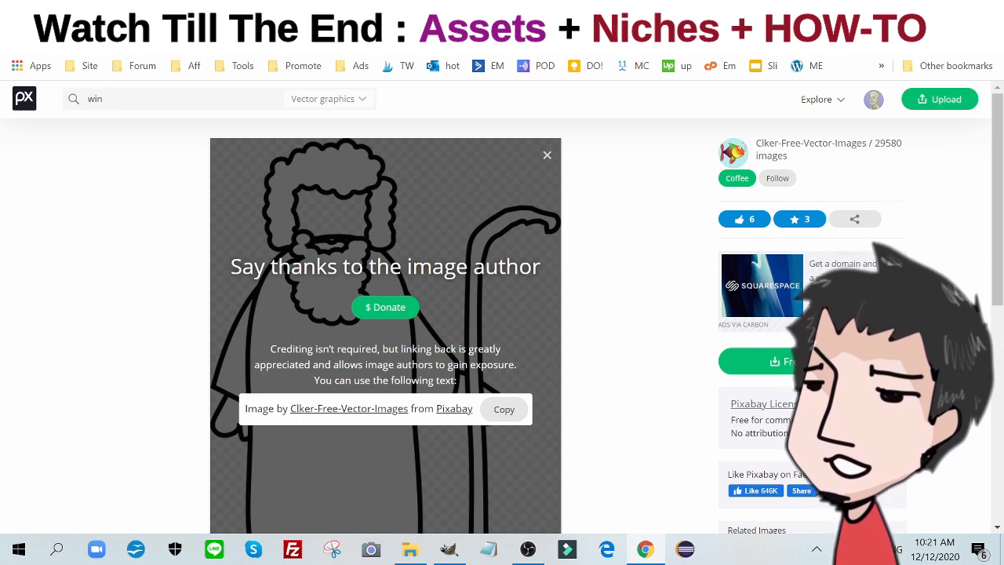
# - Search Pixabay for "wind" and limit the results to black and white illustrations
pyautogui.click(103, 99)
pyautogui.press('Return')
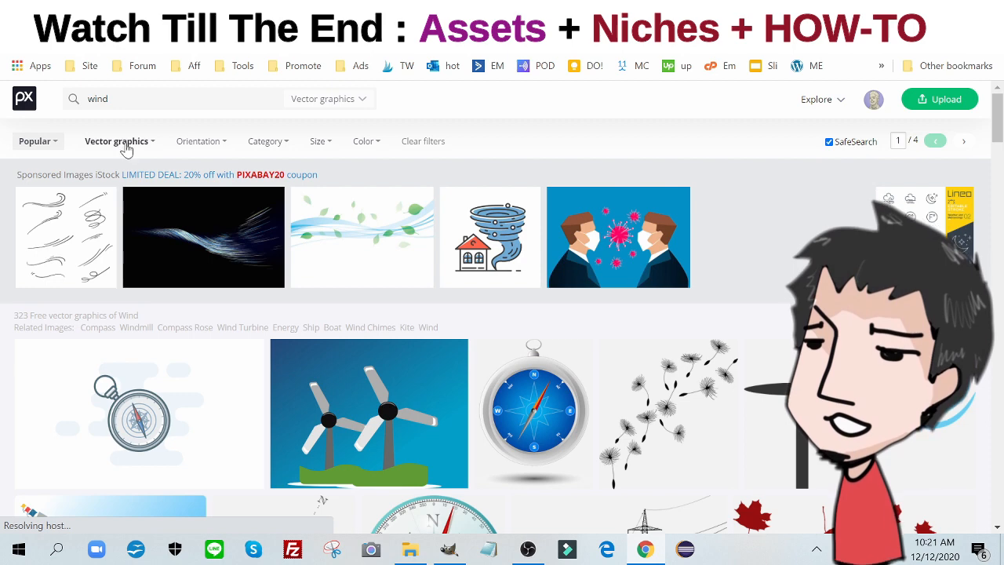
pyautogui.click(123, 145)
pyautogui.click(126, 235)
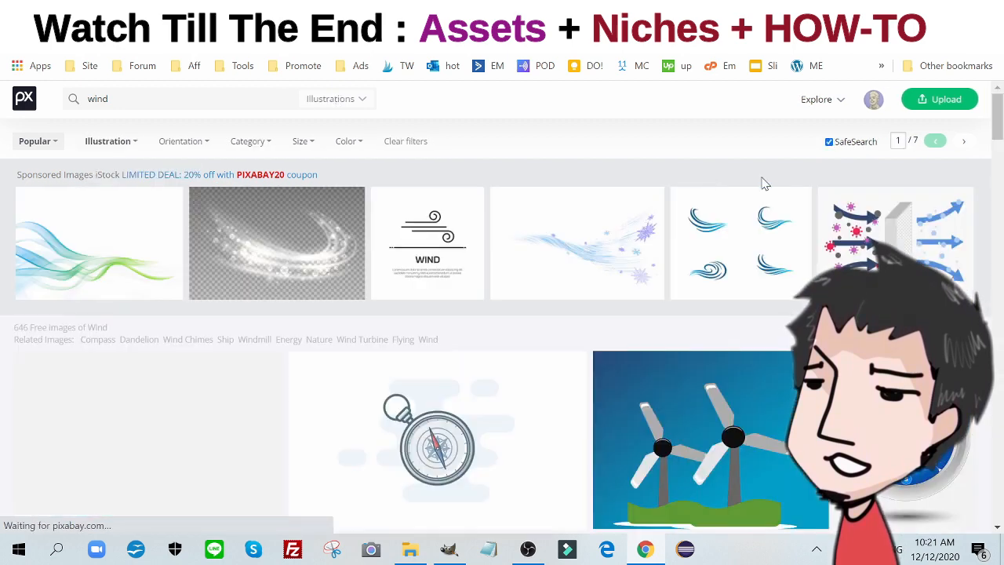
pyautogui.click(358, 147)
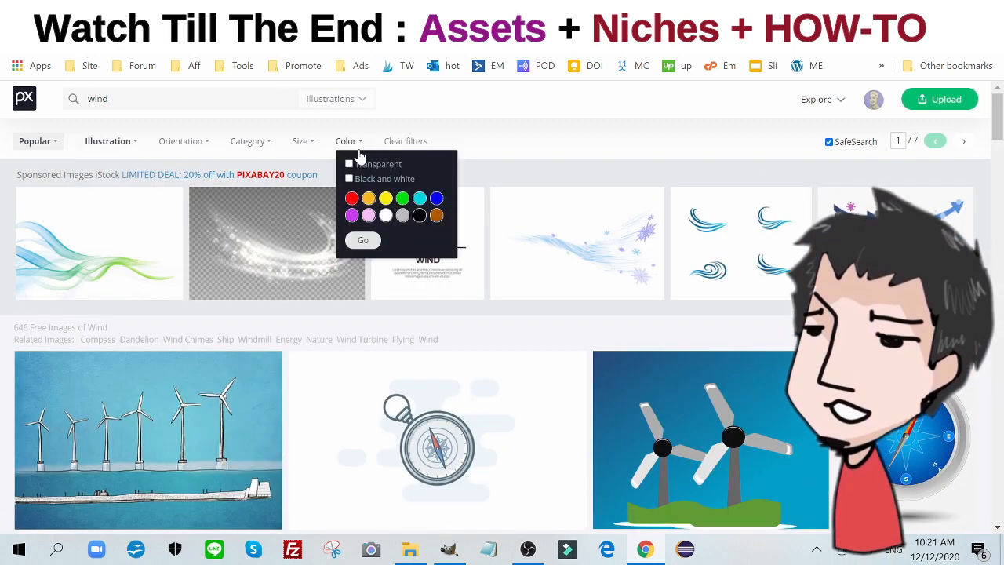
pyautogui.click(372, 180)
pyautogui.click(362, 241)
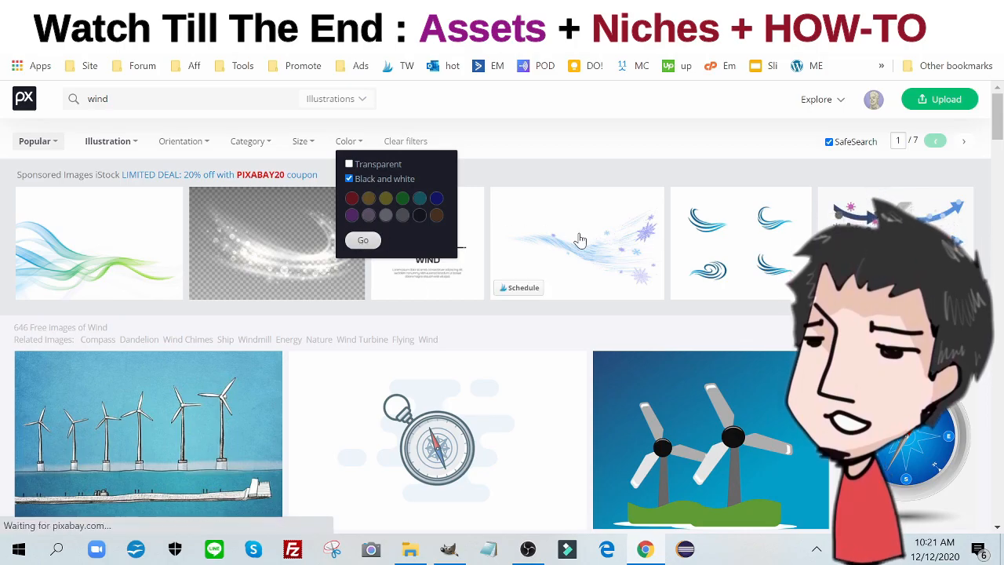
# - Find and open the line drawing of a bearded cloud face blowing wind, and examine its swirls
pyautogui.scroll(-10, 601, 247)
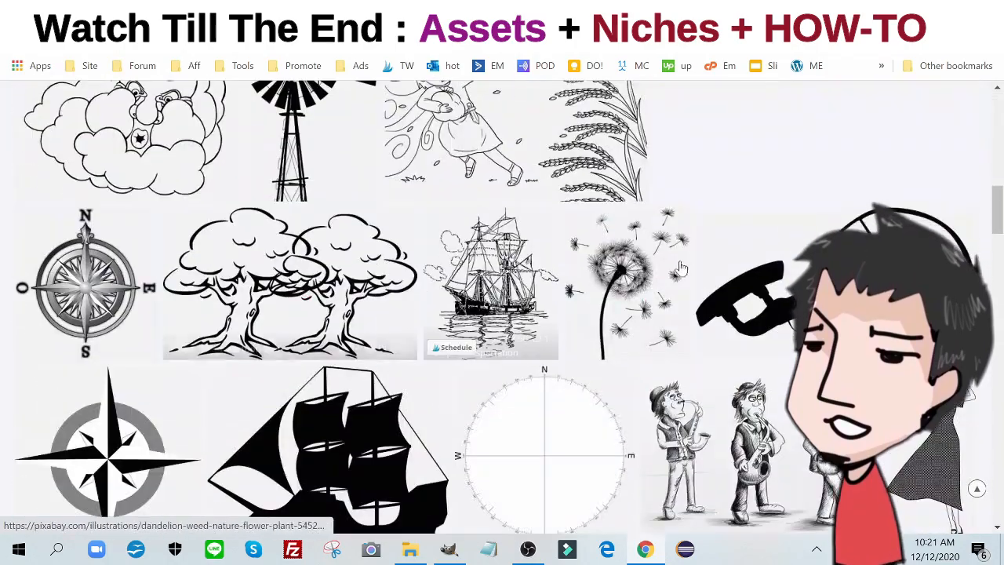
pyautogui.scroll(-20, 604, 182)
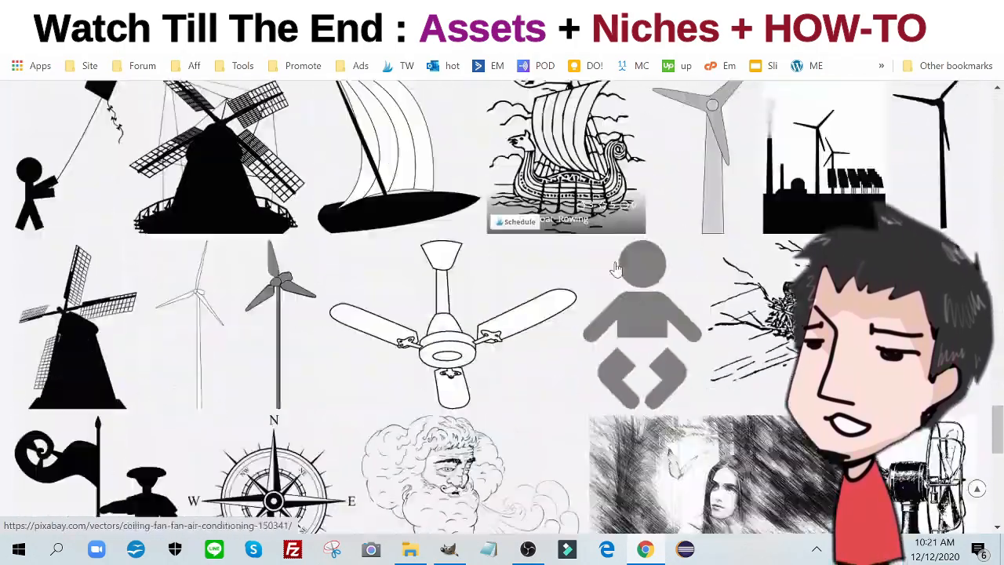
pyautogui.scroll(5, 645, 284)
pyautogui.scroll(-2, 550, 314)
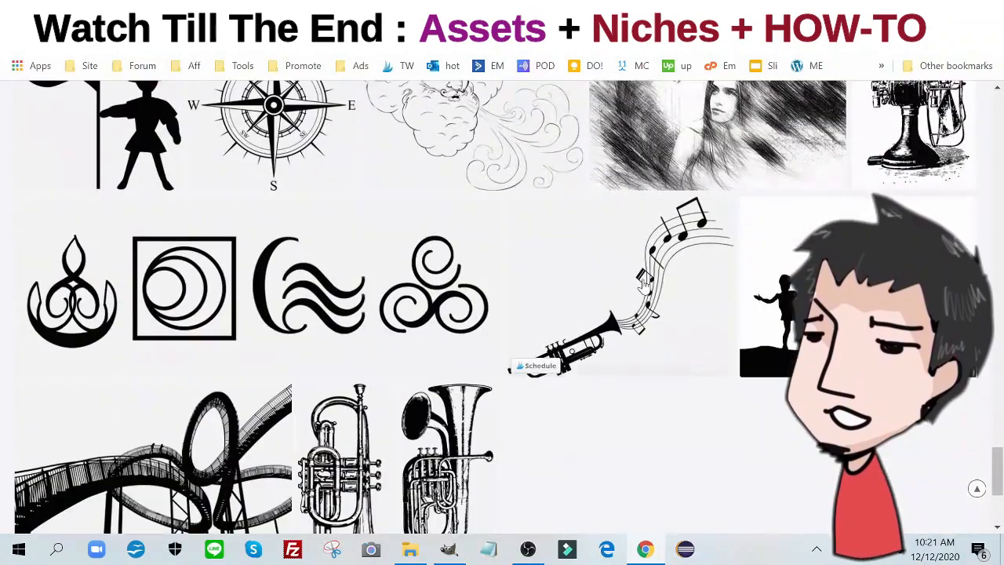
pyautogui.scroll(2, 471, 349)
pyautogui.click(470, 349)
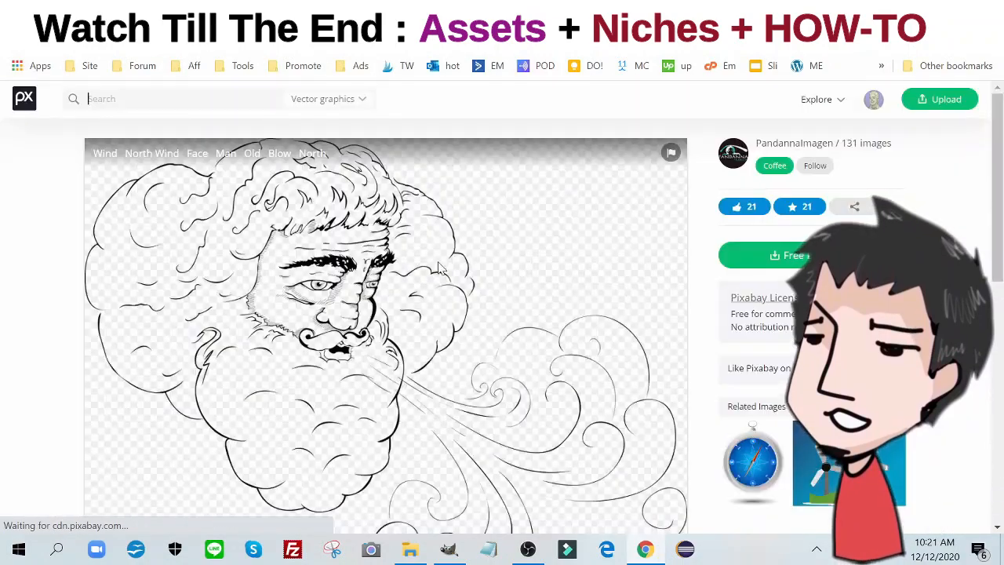
pyautogui.scroll(-3, 556, 237)
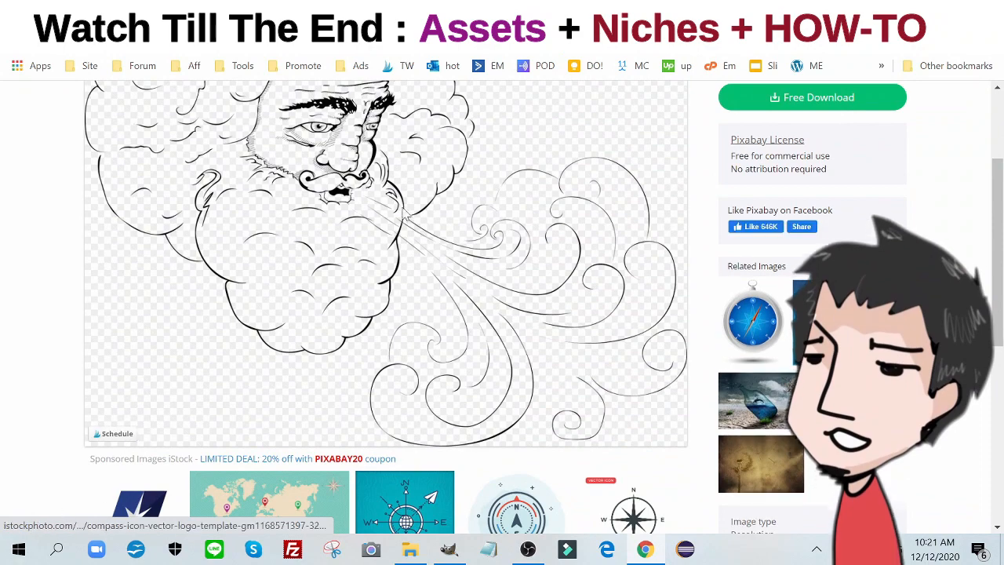
pyautogui.scroll(3, 406, 233)
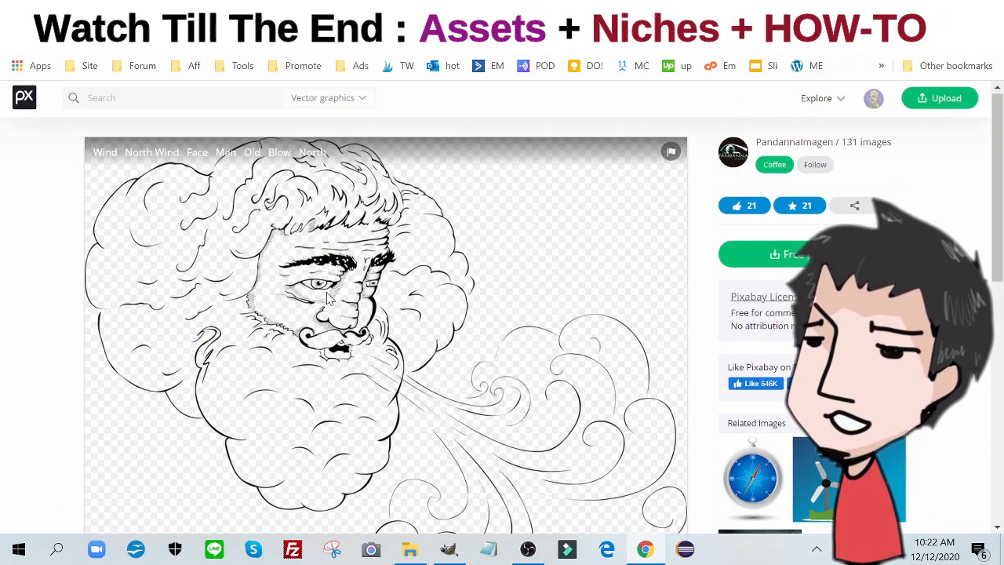
pyautogui.scroll(-1, 482, 269)
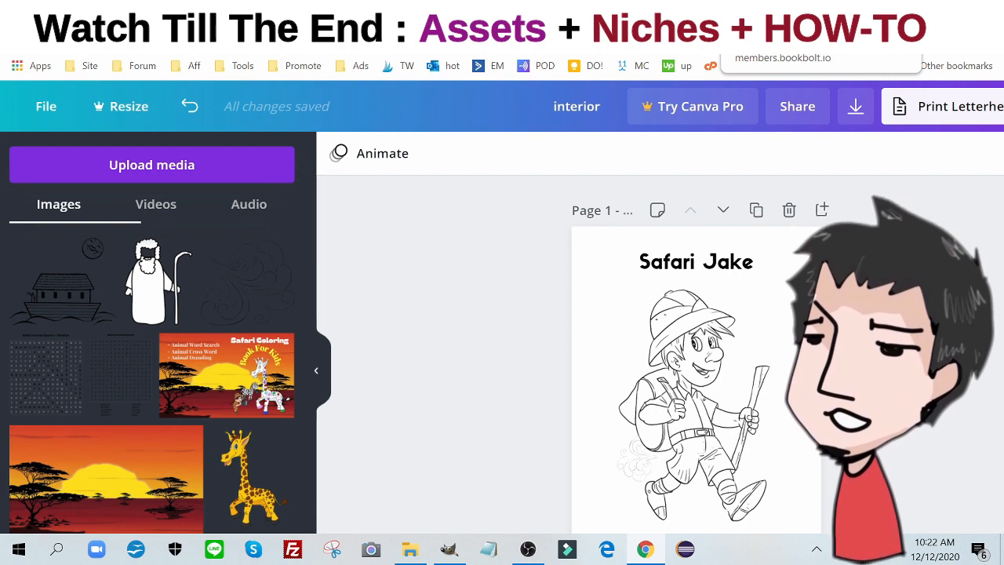
# - Switch to the coloring book niche and asset giveaway page and look over its steps for building a KDP book
pyautogui.click(534, 23)
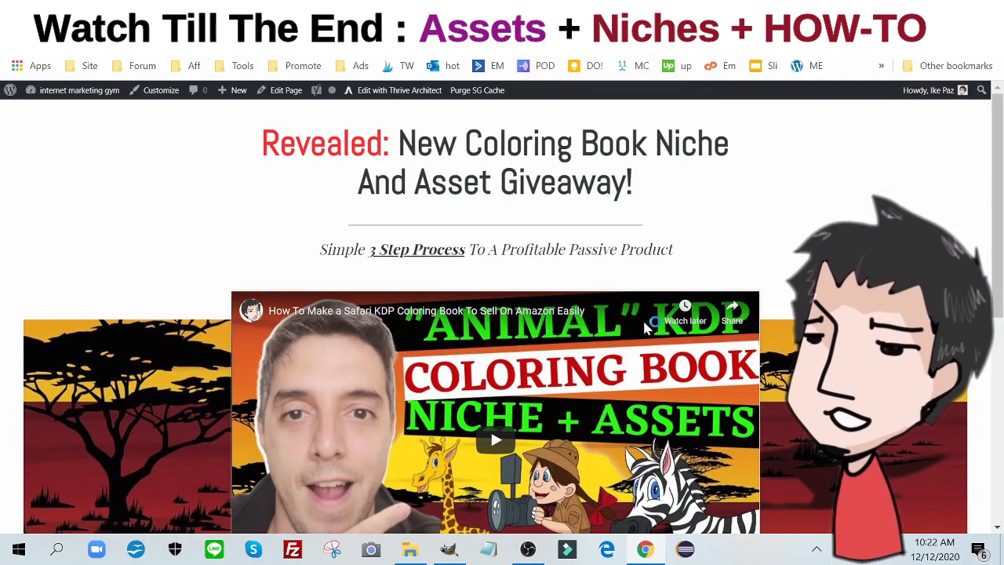
pyautogui.scroll(-4, 628, 294)
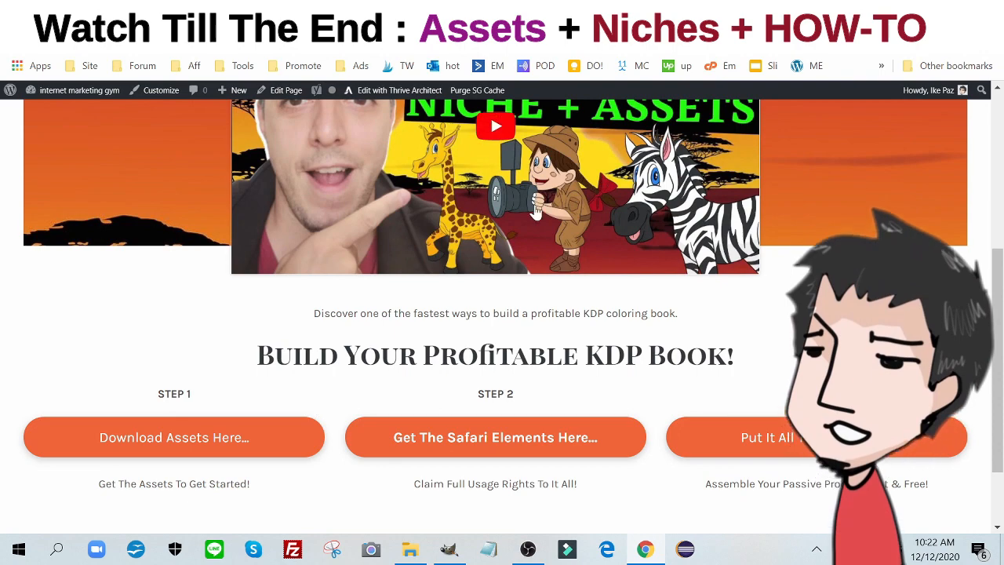
pyautogui.scroll(4, 649, 120)
pyautogui.scroll(-2, 648, 126)
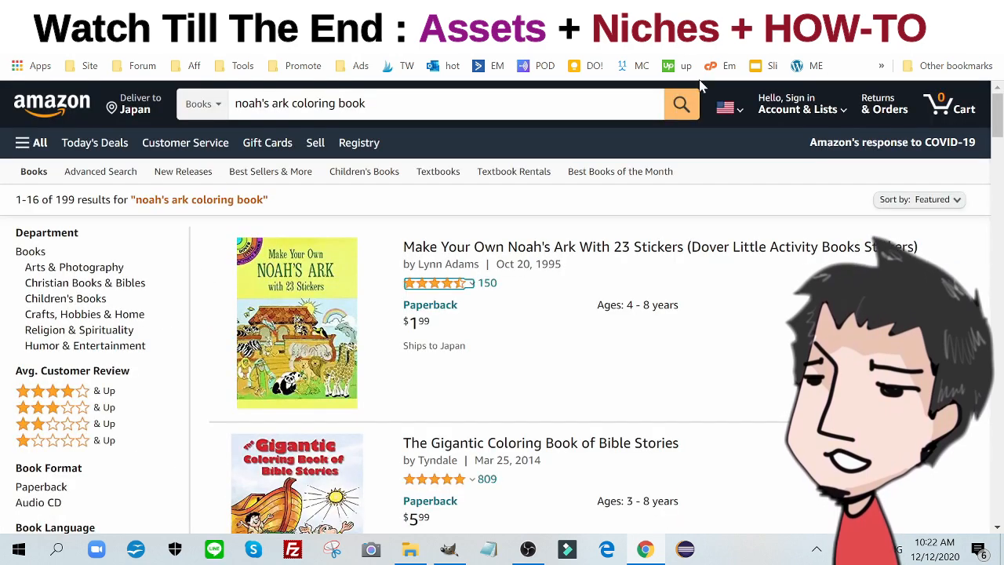
# - Search Amazon Books for "noah's ark coloring book", highlight the result count, and check the phrase in the keyword research list
pyautogui.click(681, 104)
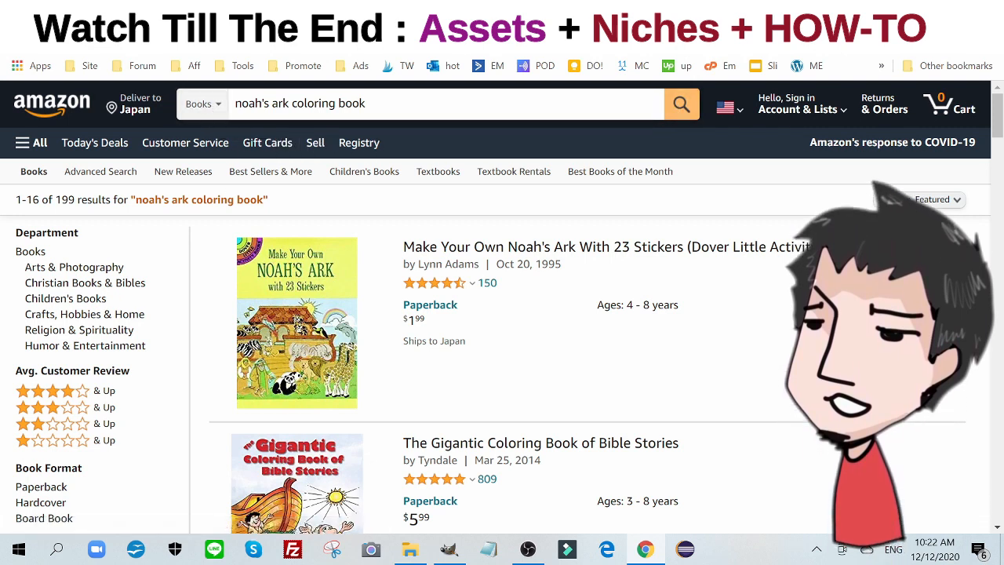
pyautogui.moveTo(62, 200); pyautogui.dragTo(74, 200)
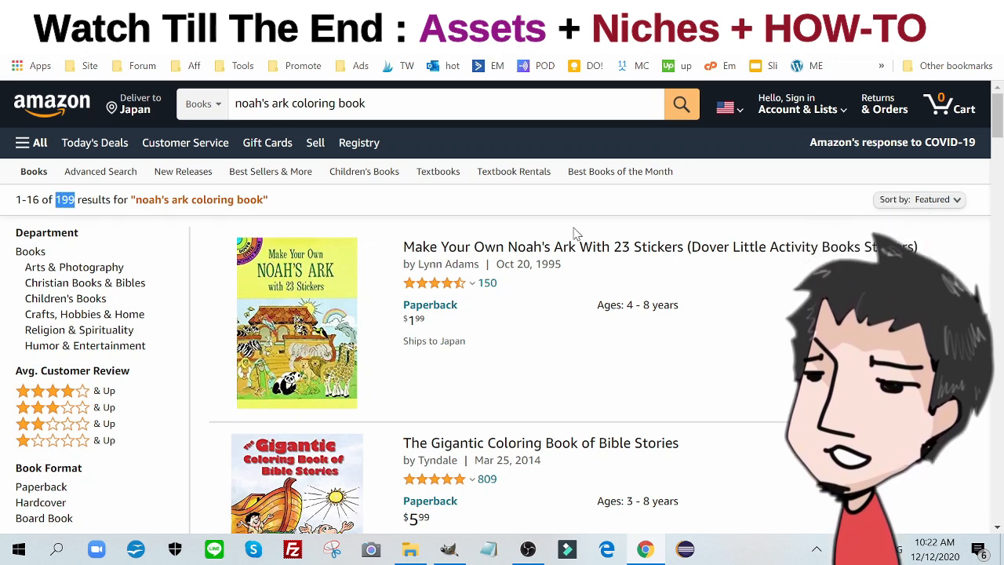
pyautogui.click(757, 14)
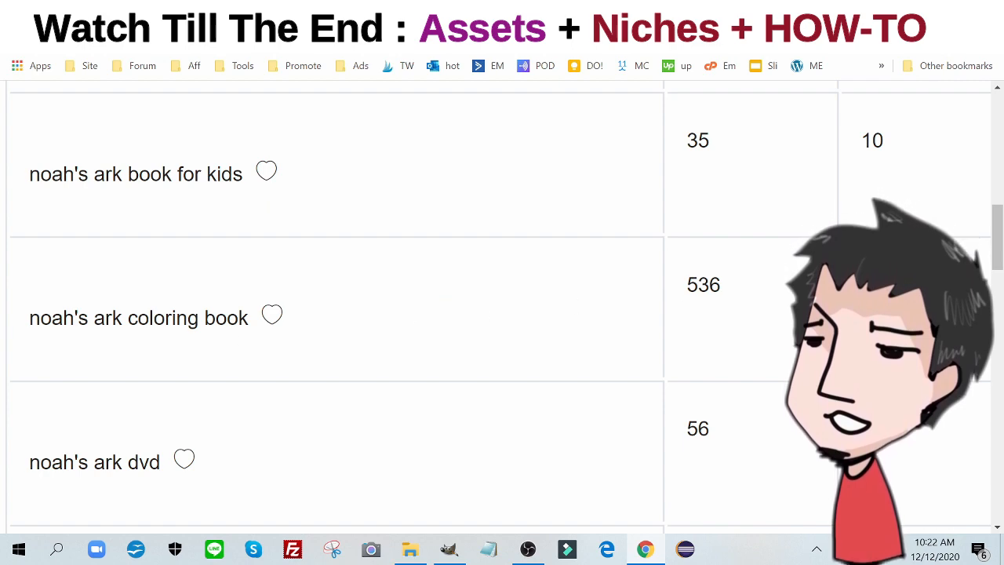
# - Return to Amazon and examine the competing Noah's Ark coloring books in the search results, including their prices and reviews
pyautogui.hotkey('ctrl', 'shift', 'Tab')
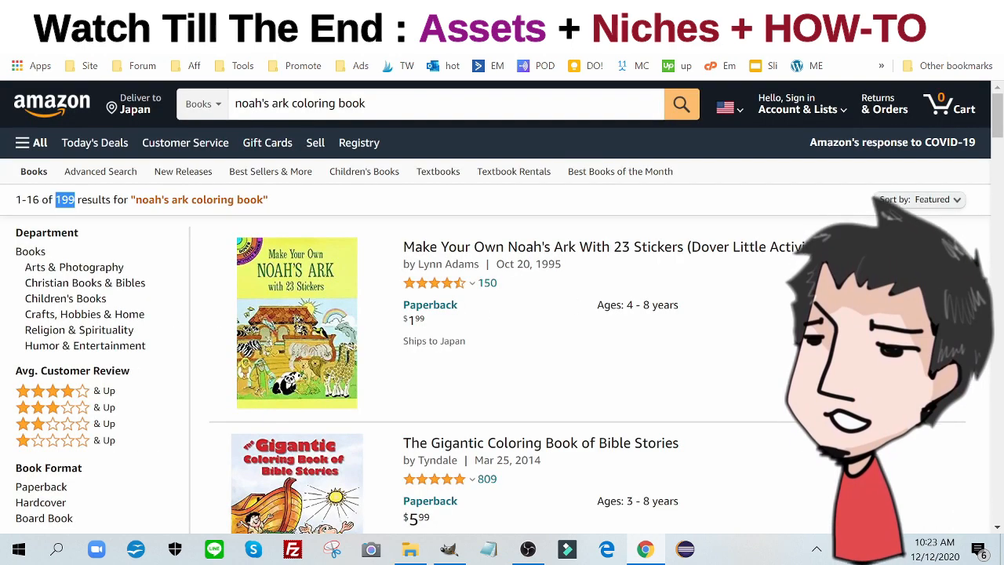
pyautogui.scroll(-5, 527, 291)
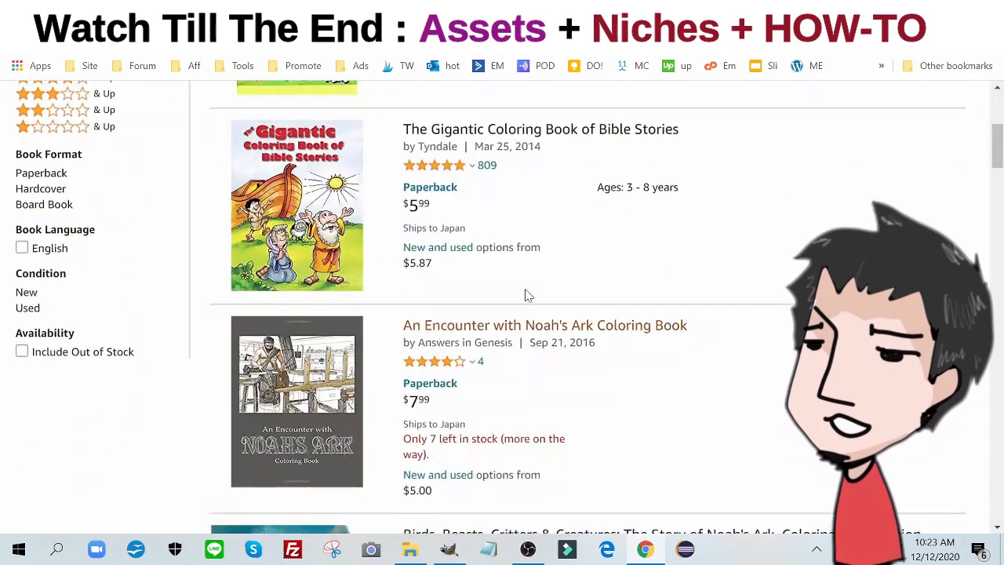
pyautogui.scroll(-8, 589, 242)
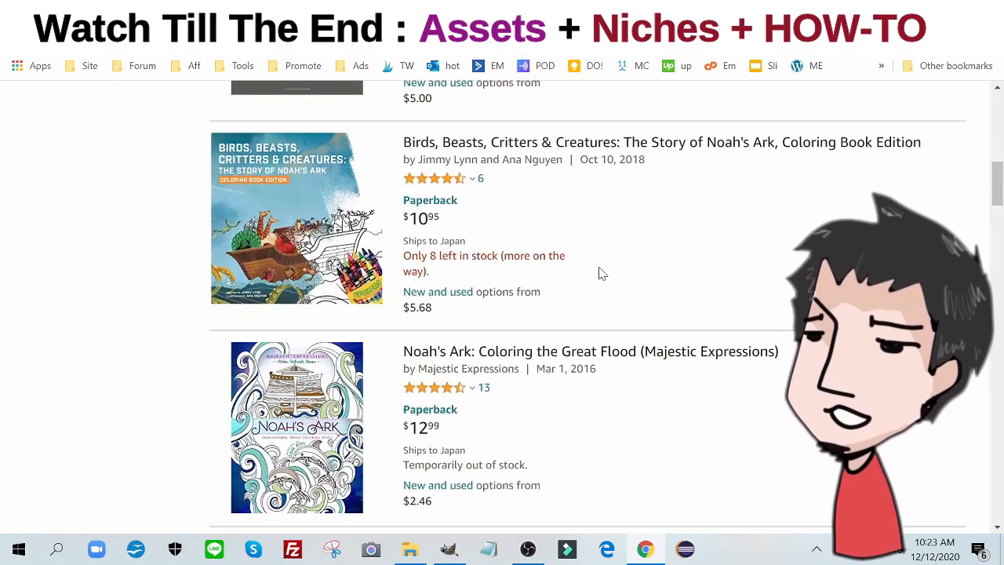
pyautogui.scroll(-3, 601, 274)
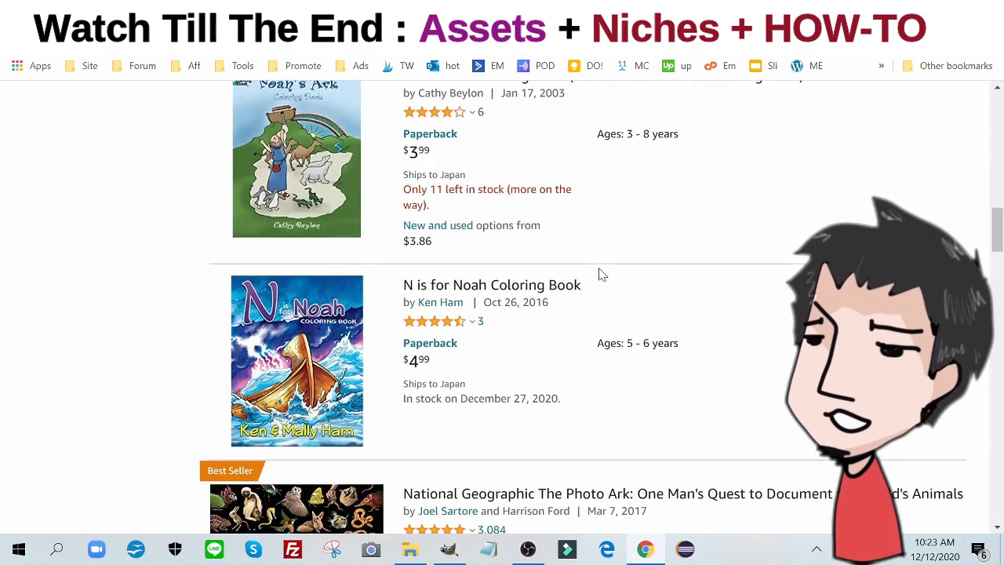
pyautogui.scroll(-3, 601, 273)
pyautogui.scroll(-14, 619, 331)
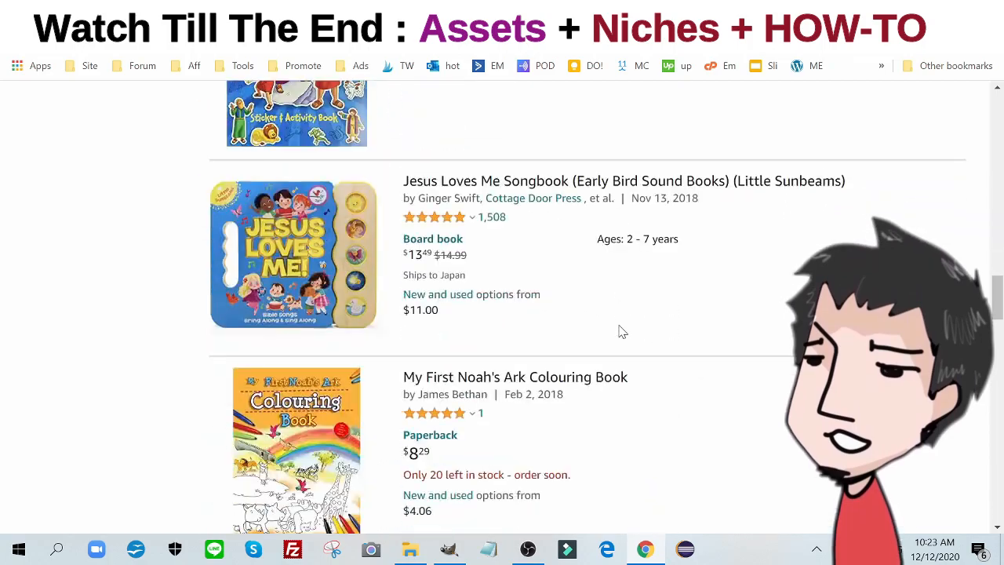
pyautogui.scroll(-3, 620, 332)
pyautogui.scroll(17, 620, 331)
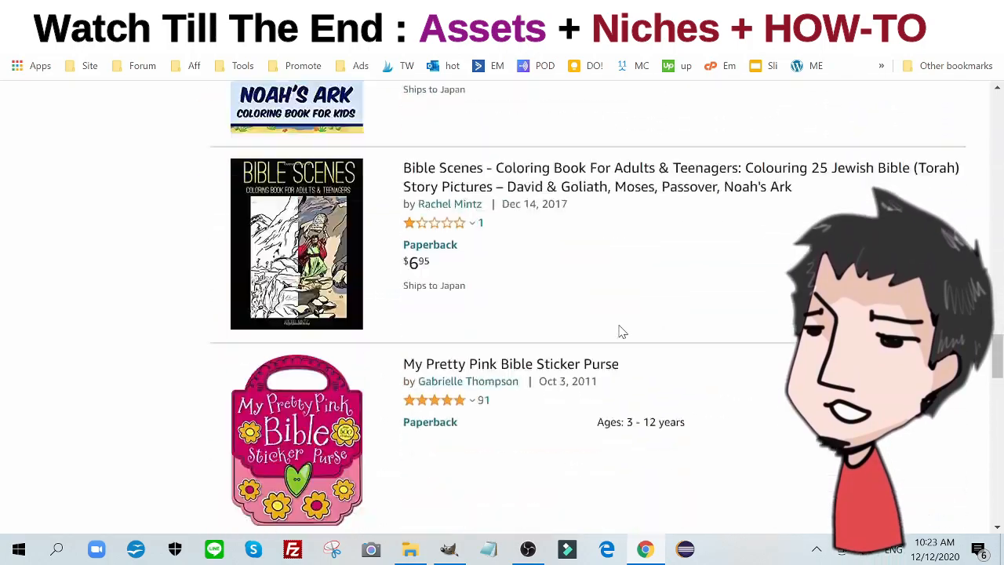
pyautogui.scroll(15, 620, 331)
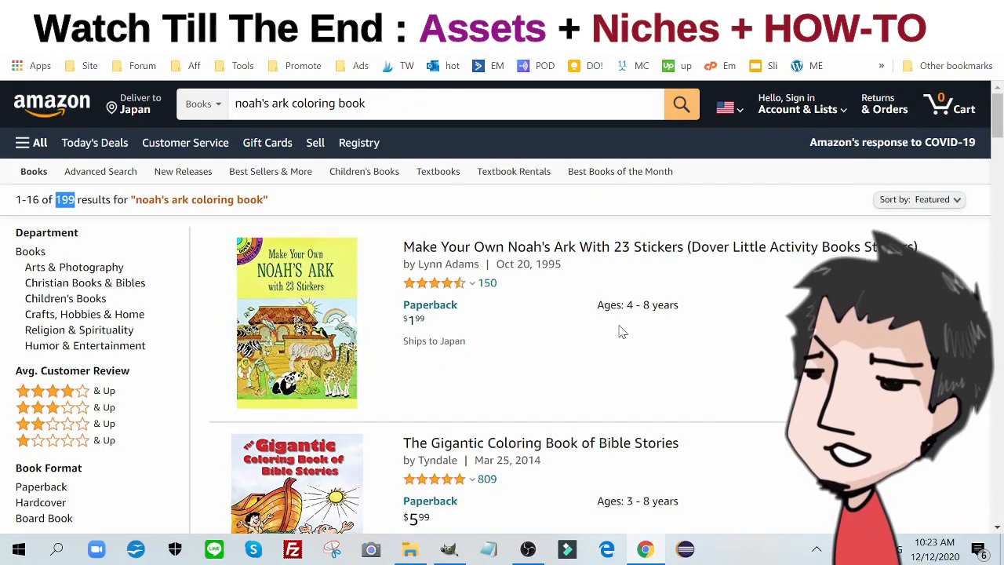
pyautogui.scroll(-20, 620, 332)
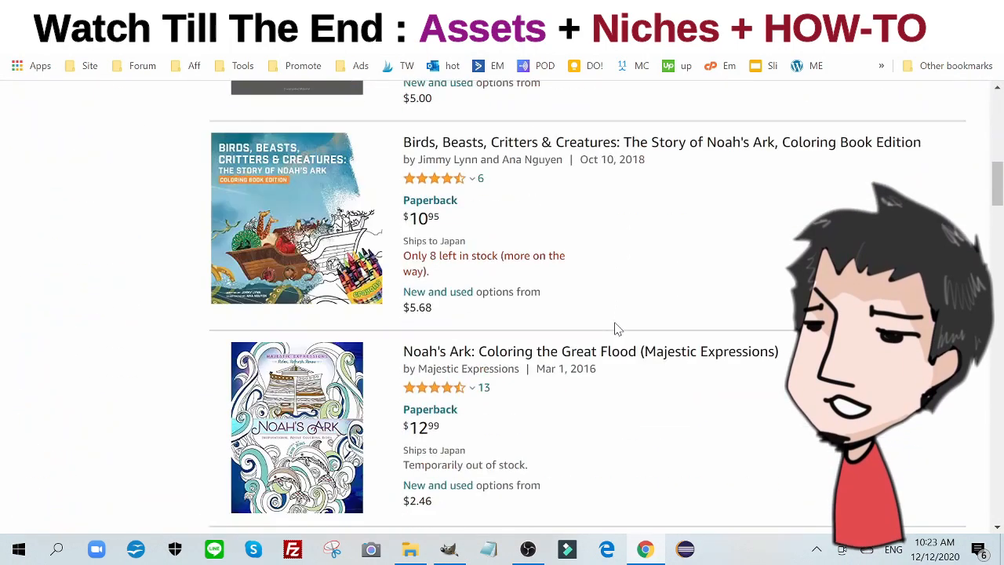
pyautogui.scroll(-7, 616, 328)
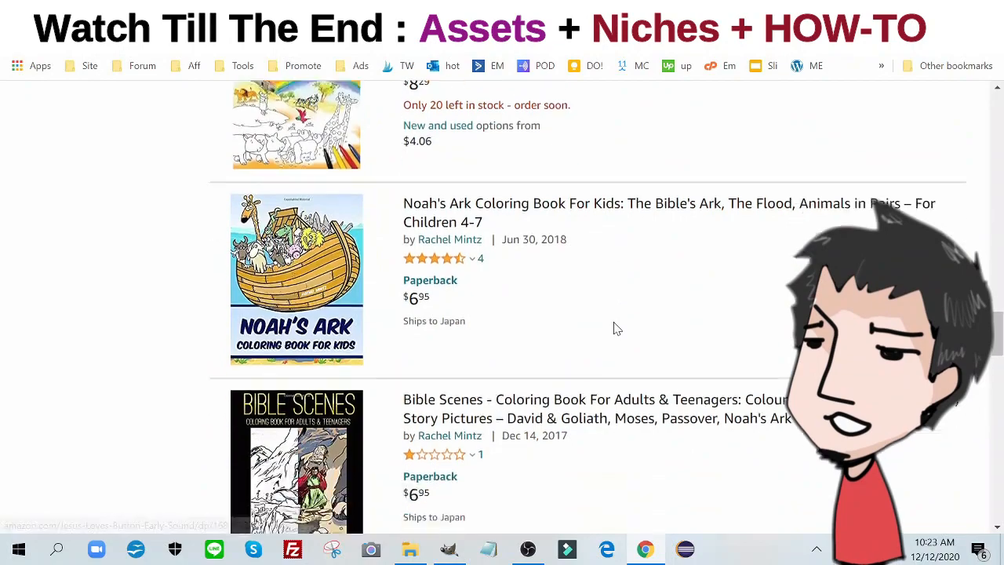
pyautogui.scroll(12, 614, 329)
pyautogui.scroll(12, 604, 318)
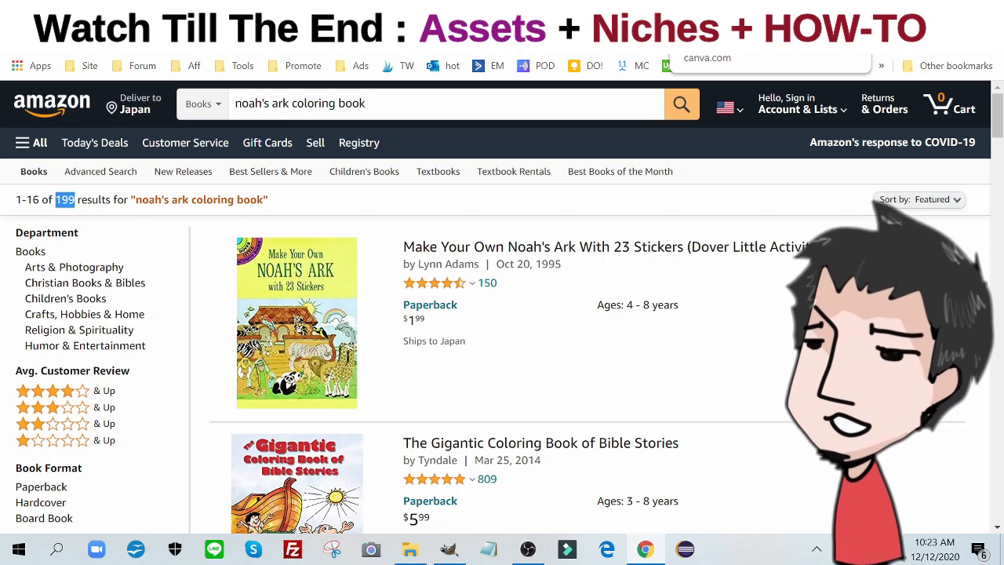
# - Switch to Pixabay, review the ark and wind-blowing face images, and search for "old man"
pyautogui.click(680, 65)
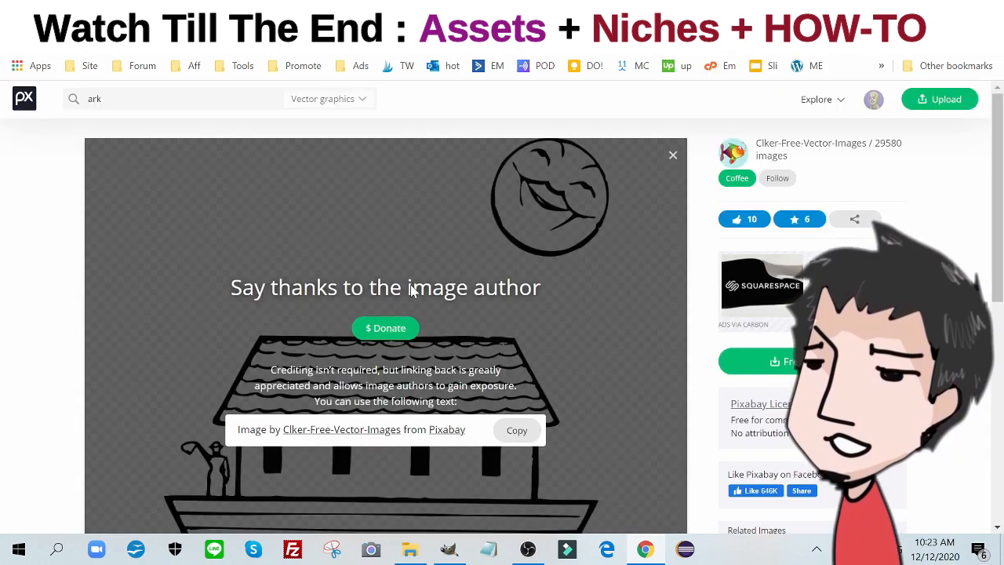
pyautogui.scroll(-4, 396, 294)
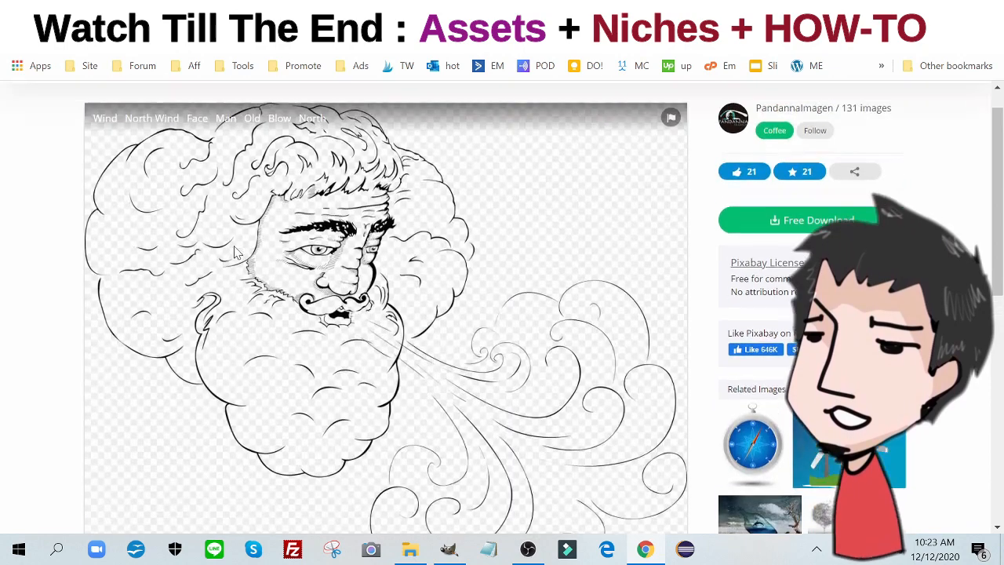
pyautogui.scroll(2, 134, 123)
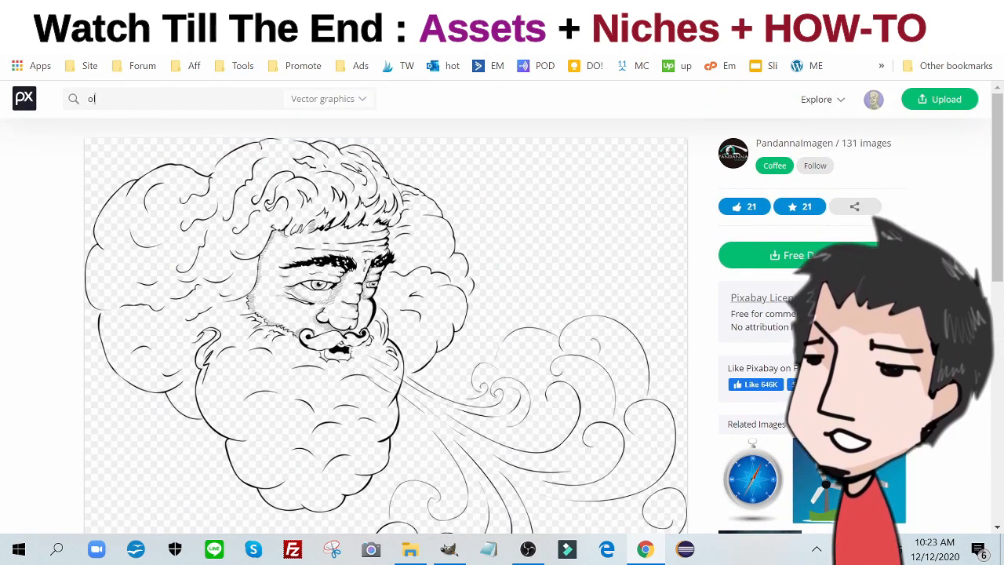
pyautogui.write('man')
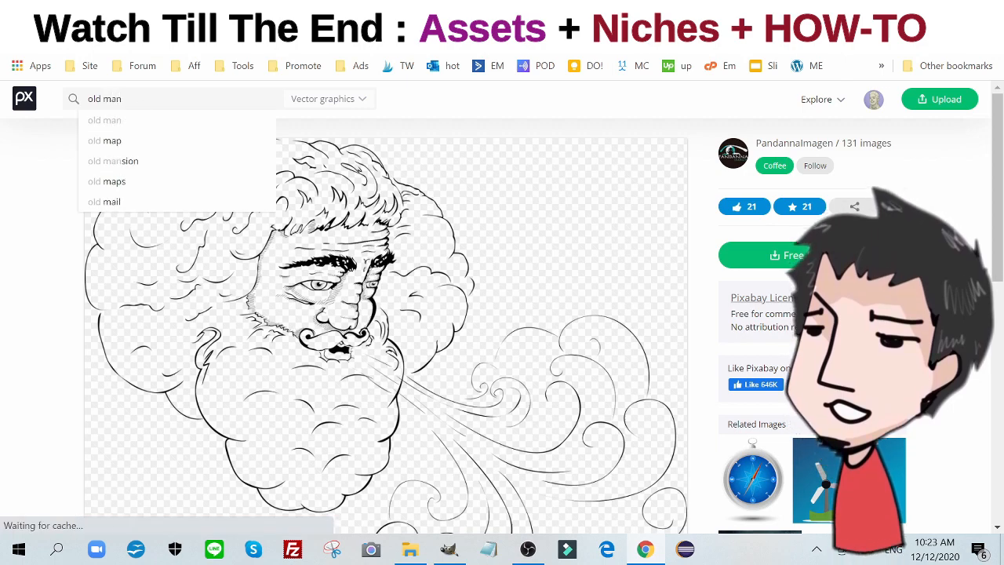
pyautogui.press('Return')
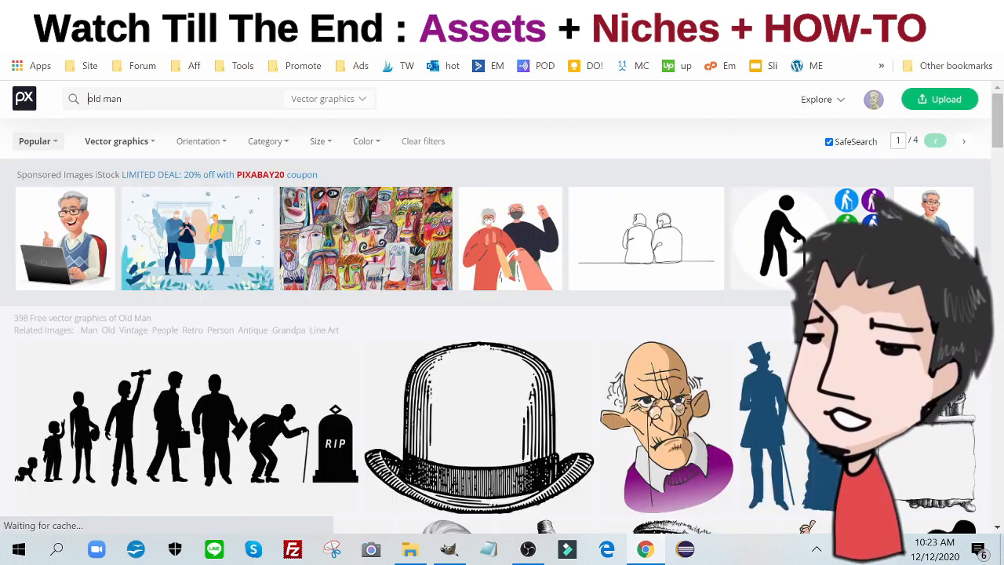
# - Filter the "old man" search results to illustrations in black and white
pyautogui.scroll(-2, 335, 209)
pyautogui.scroll(2, 76, 149)
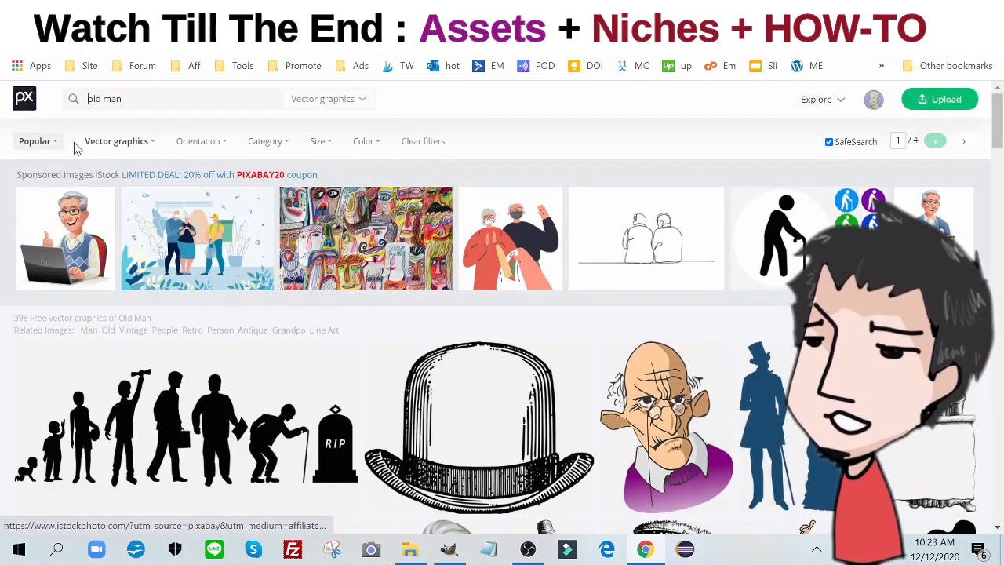
pyautogui.click(118, 143)
pyautogui.click(128, 231)
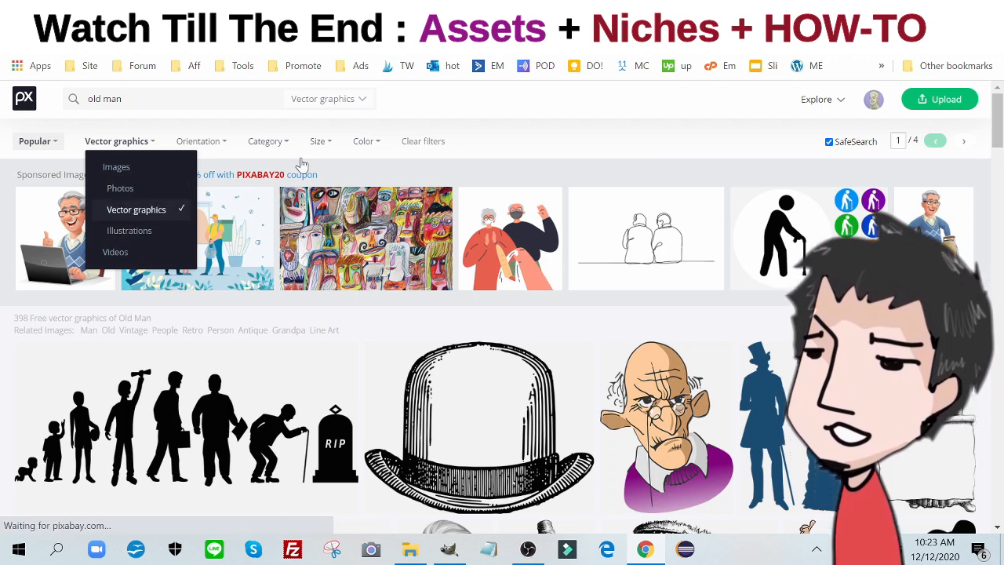
pyautogui.click(351, 142)
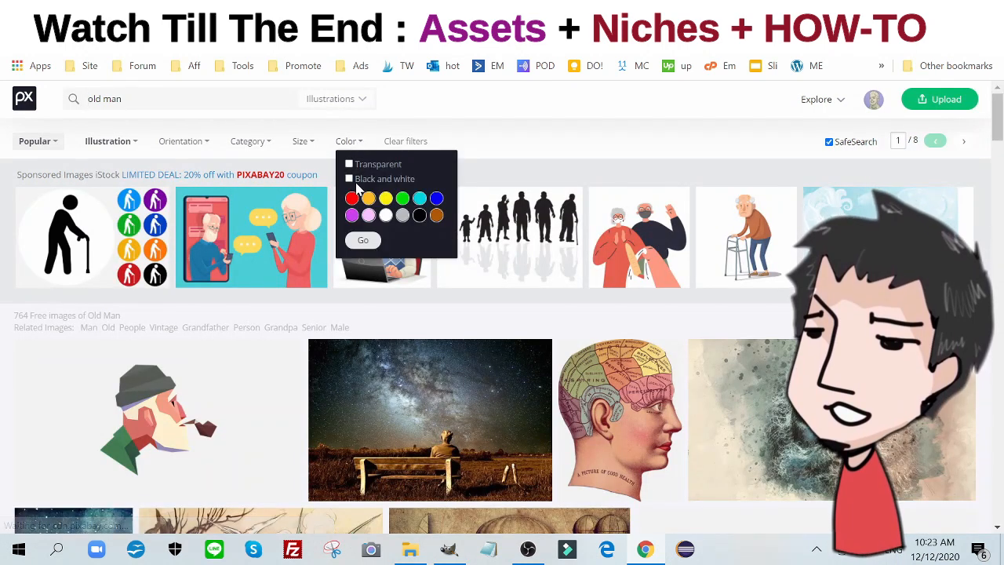
pyautogui.click(349, 179)
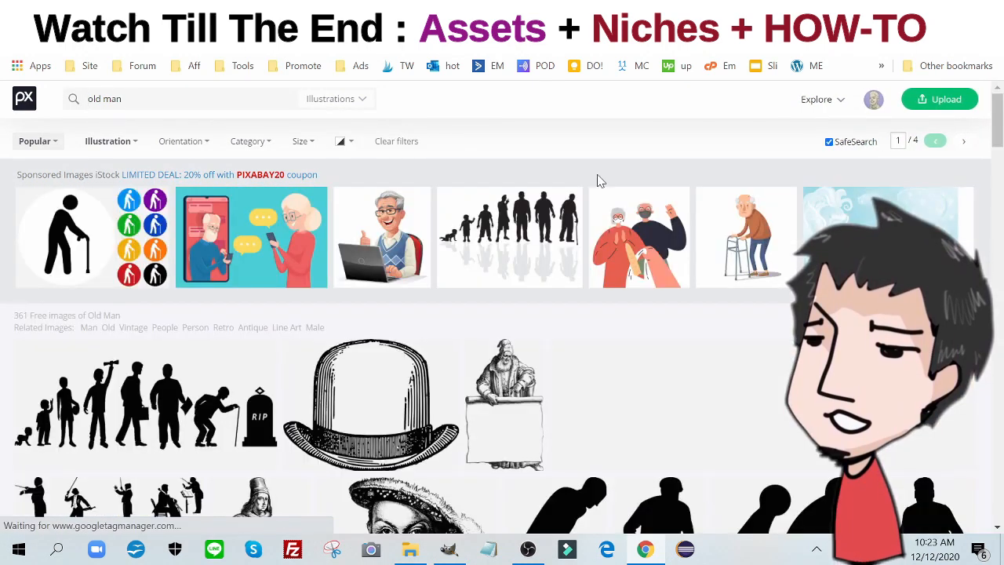
# - Look through the black-and-white old man illustrations for a figure that could serve as Noah
pyautogui.scroll(-15, 597, 181)
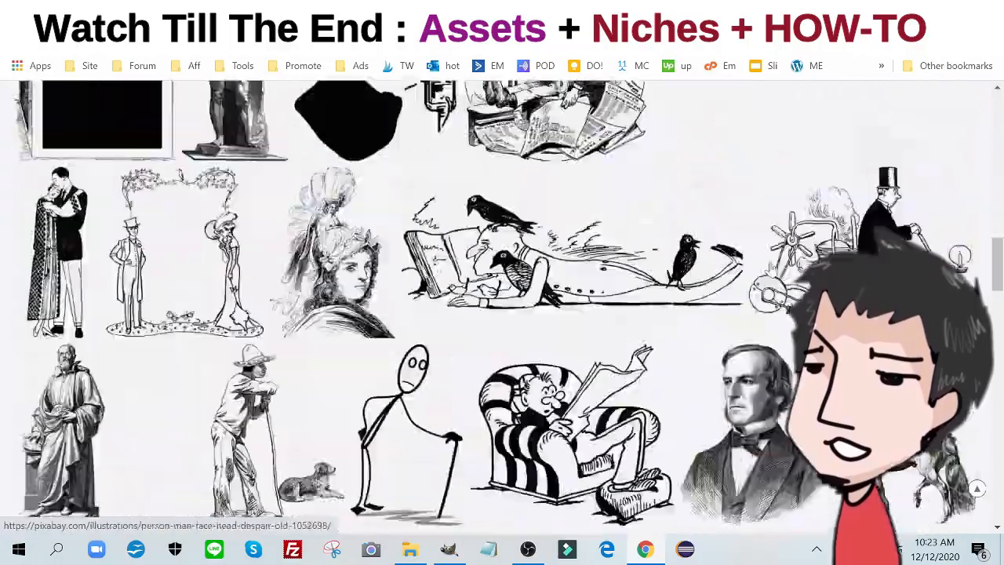
pyautogui.scroll(-10, 679, 240)
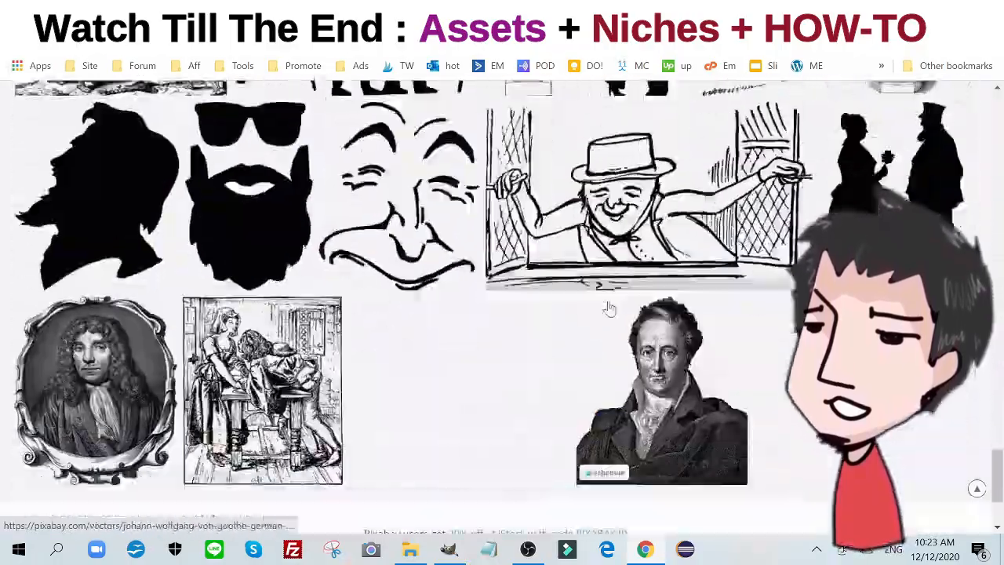
pyautogui.scroll(20, 602, 306)
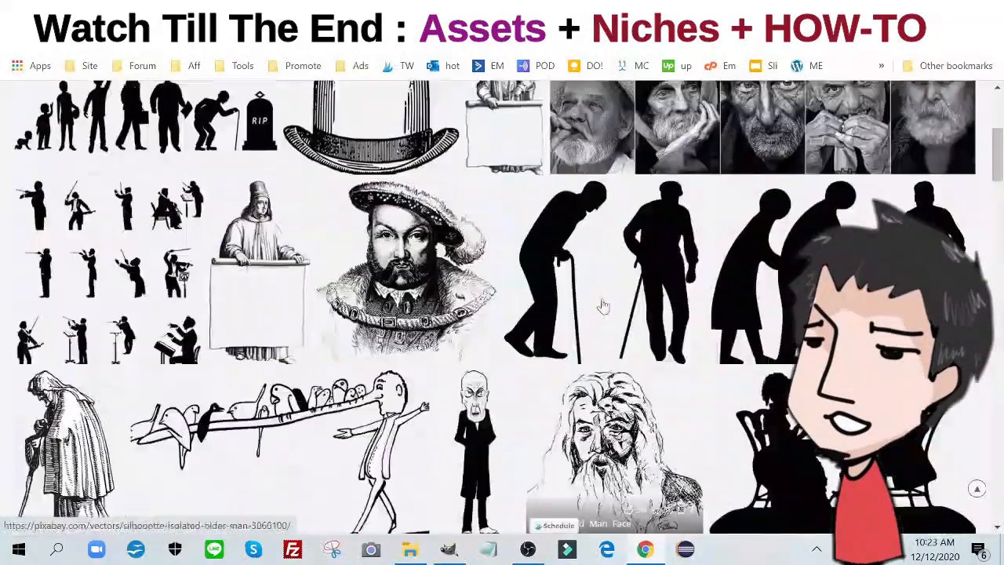
pyautogui.scroll(-10, 603, 306)
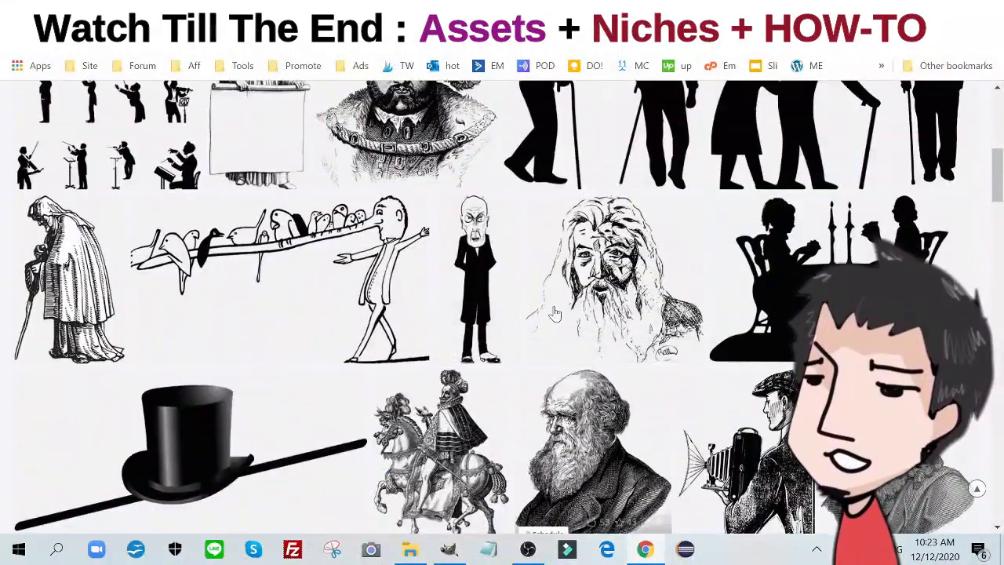
pyautogui.scroll(-2, 515, 265)
pyautogui.scroll(12, 516, 265)
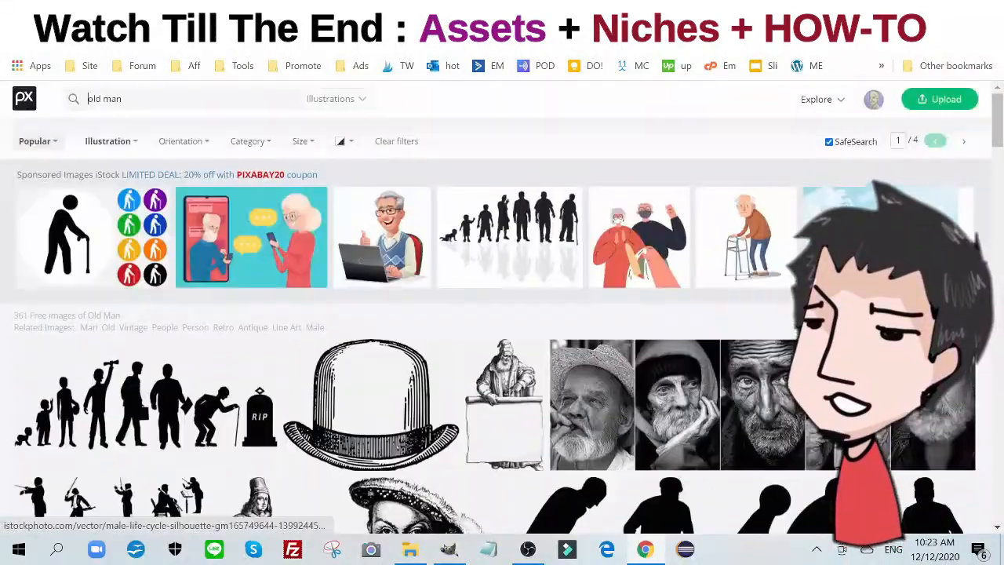
# - Switch to the Canva interior design, delete the Safari Jake page, and remove the illustration from the Safari Jane page
pyautogui.click(678, 12)
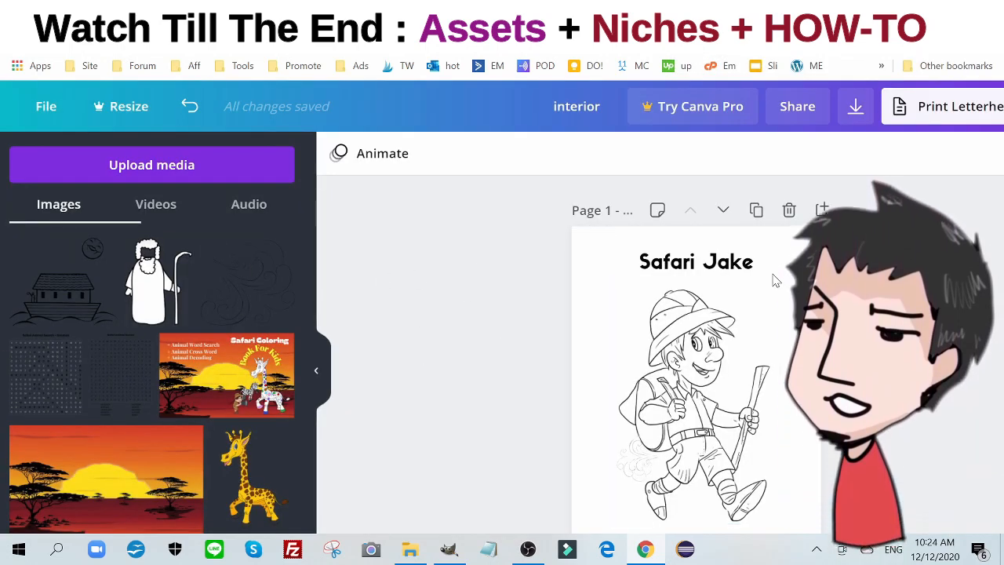
pyautogui.click(790, 211)
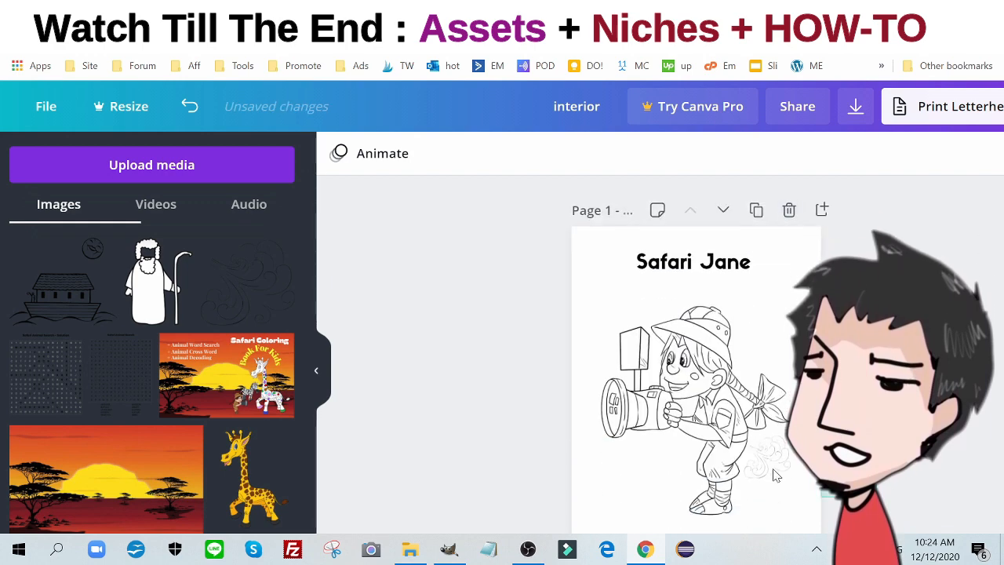
pyautogui.moveTo(773, 474); pyautogui.dragTo(564, 385)
pyautogui.press('Delete')
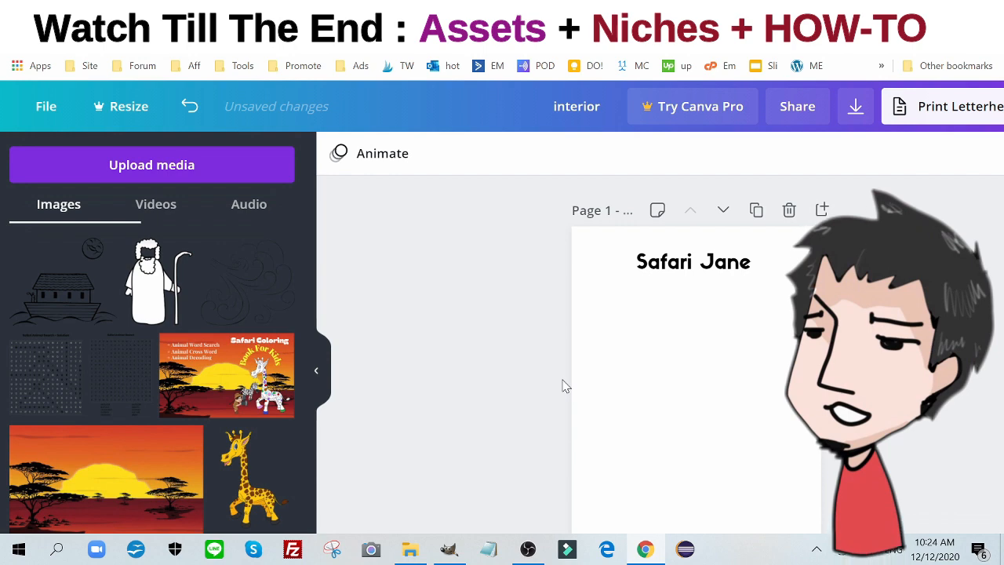
# - Replace the "Safari Jane" title on page 1 with "NOAH"
pyautogui.click(659, 278)
pyautogui.click(661, 275)
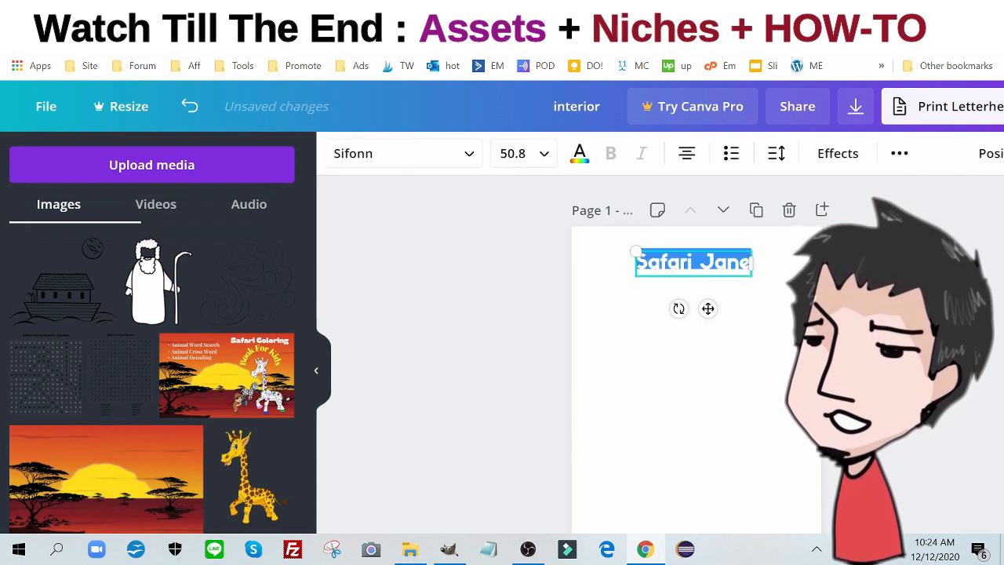
pyautogui.write('NOAK')
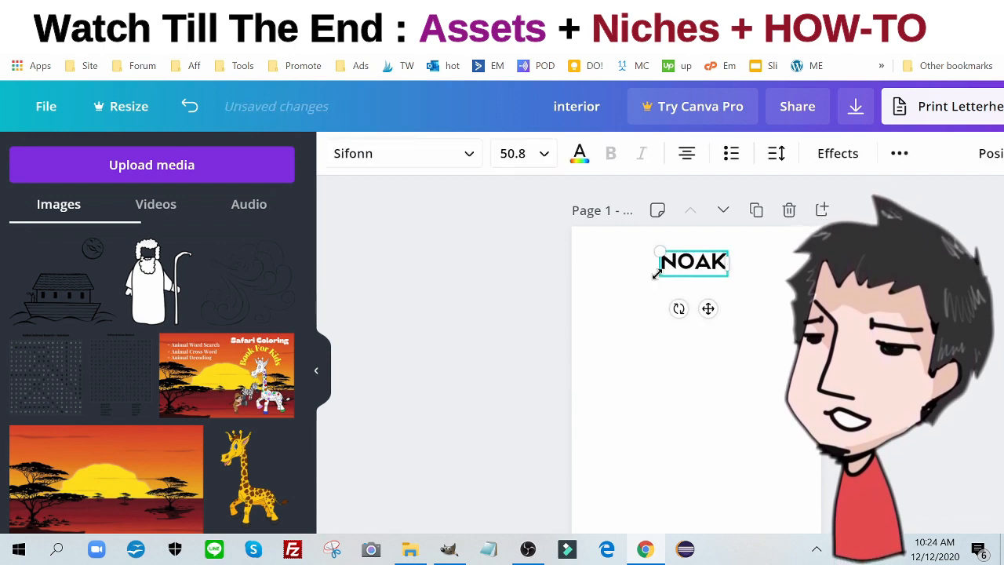
pyautogui.press('BackSpace')
pyautogui.write('H')
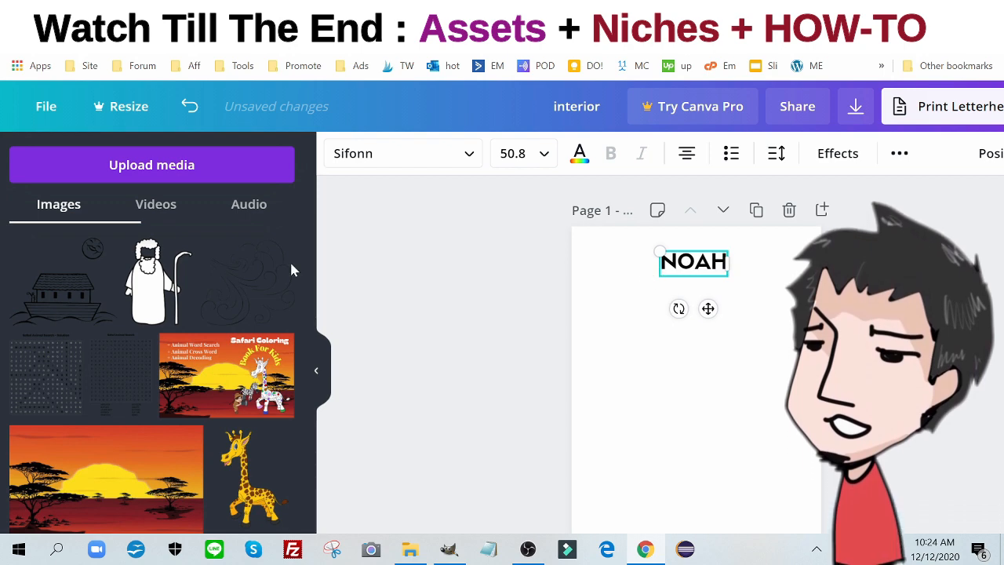
# - Add the uploaded robed man with a staff to page 1 and enlarge him to fill the area below the title
pyautogui.click(153, 279)
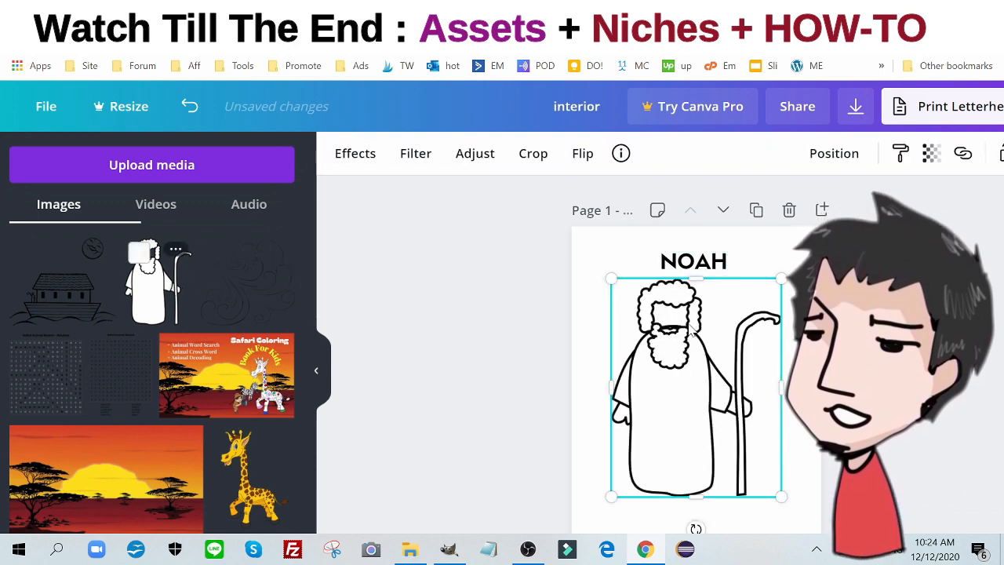
pyautogui.scroll(-3, 691, 333)
pyautogui.moveTo(693, 291); pyautogui.dragTo(708, 309)
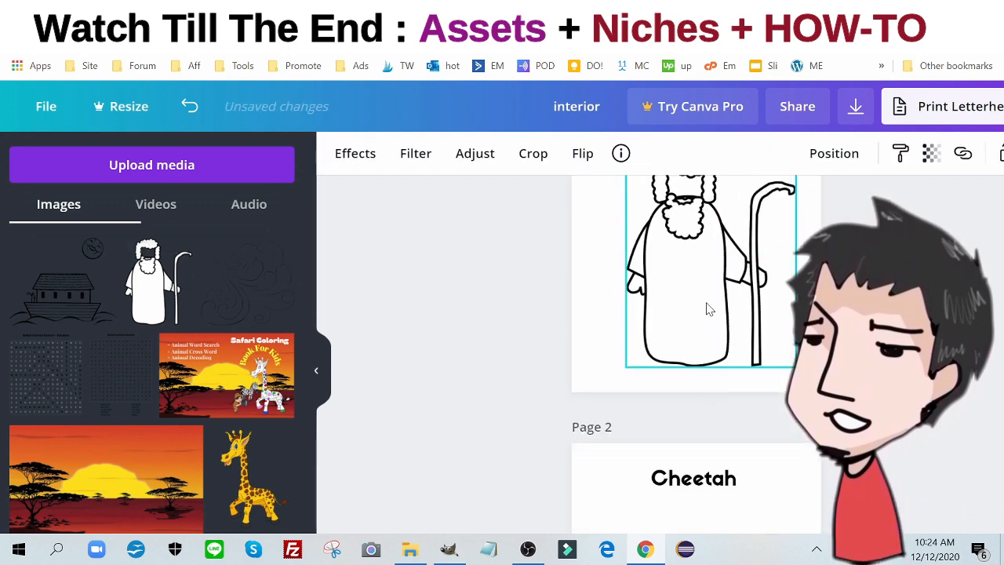
pyautogui.scroll(2, 708, 309)
pyautogui.moveTo(627, 306); pyautogui.dragTo(595, 277)
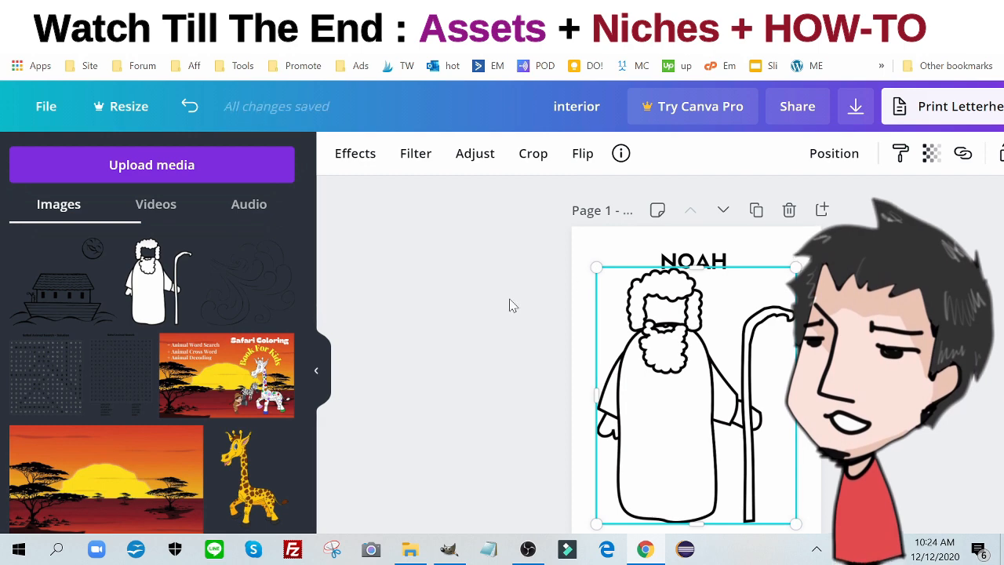
pyautogui.scroll(-1, 511, 303)
pyautogui.click(511, 305)
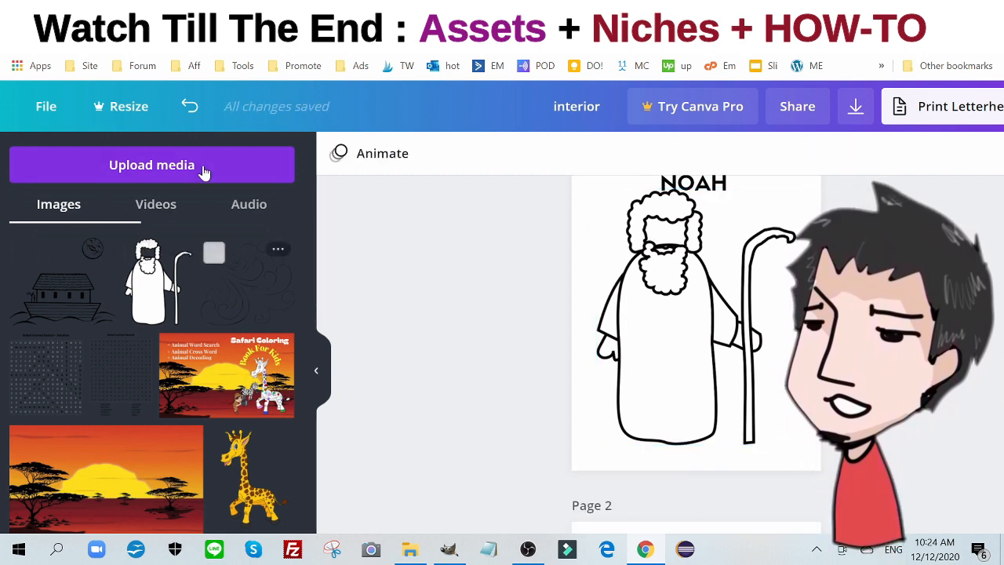
# - Search the elements library for "dots" and look through the graphics for a simple solid dot
pyautogui.hotkey('ctrl', '-')
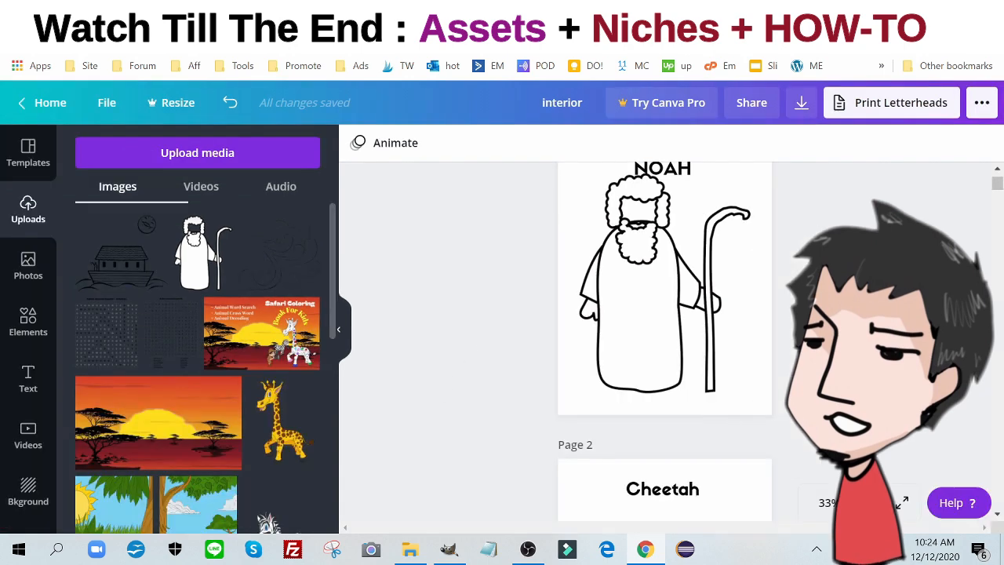
pyautogui.click(29, 322)
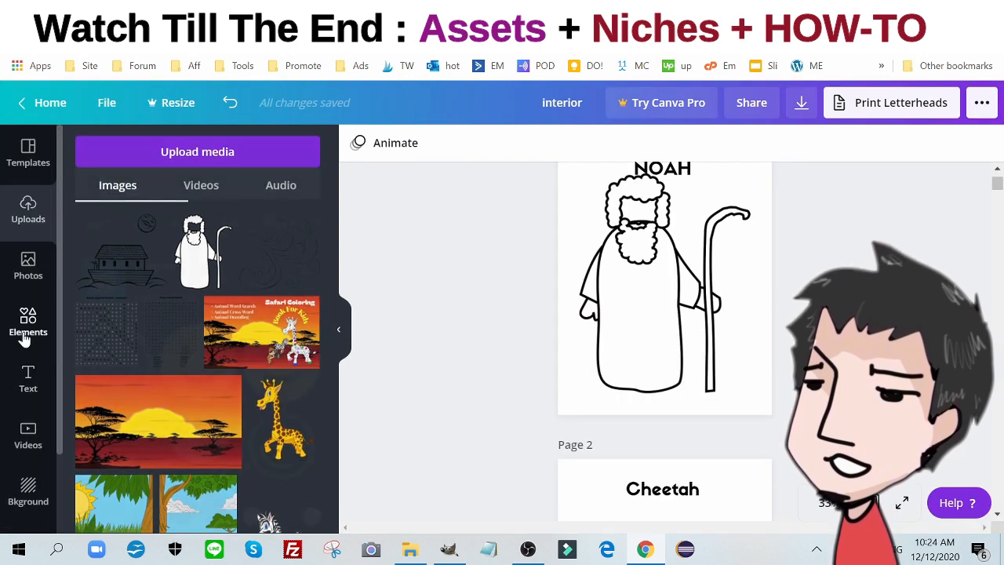
pyautogui.click(141, 157)
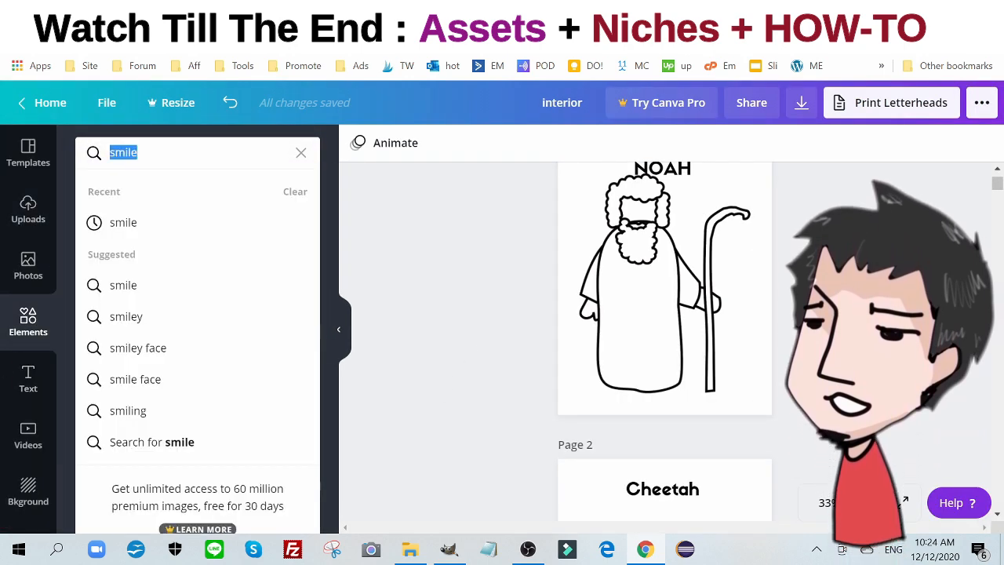
pyautogui.write('dots')
pyautogui.press('Return')
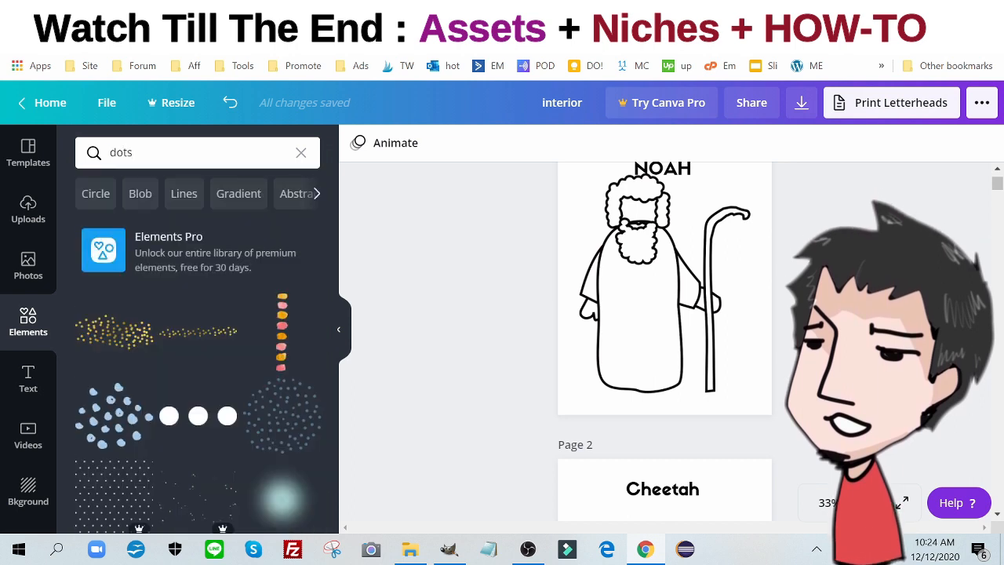
pyautogui.scroll(-6, 215, 291)
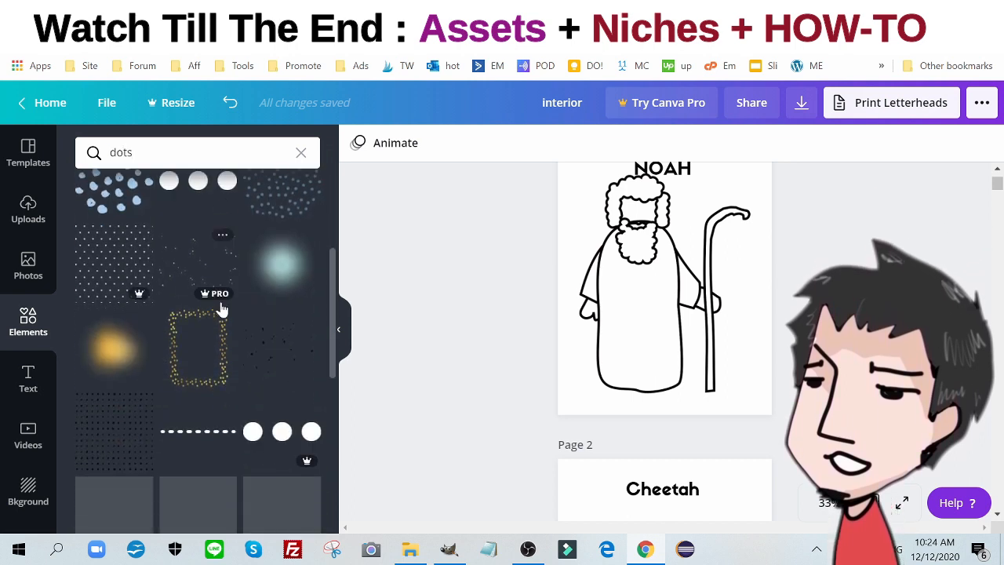
pyautogui.scroll(5, 220, 310)
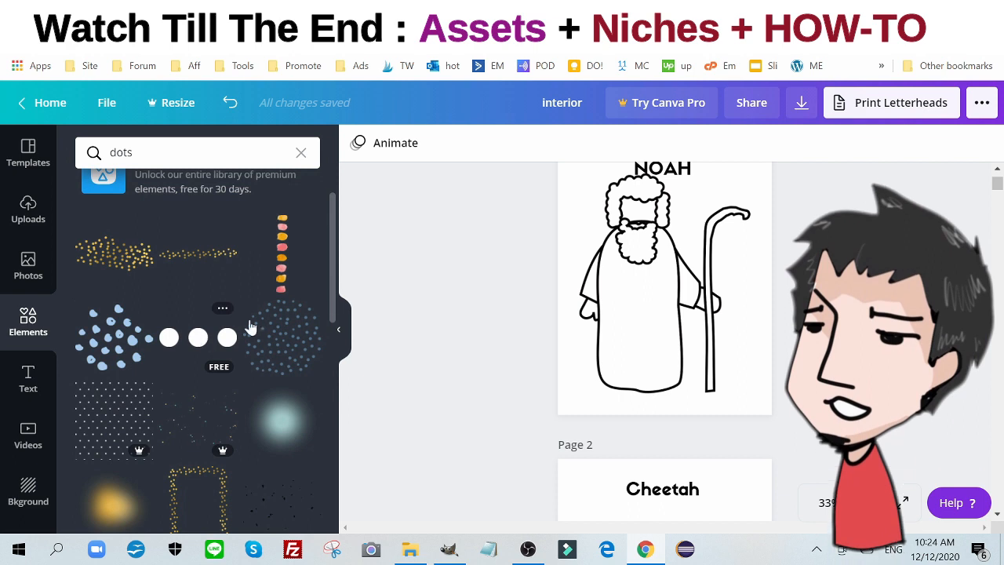
# - Add the free three-dot graphic to the NOAH page and crop it to a single black dot
pyautogui.click(204, 339)
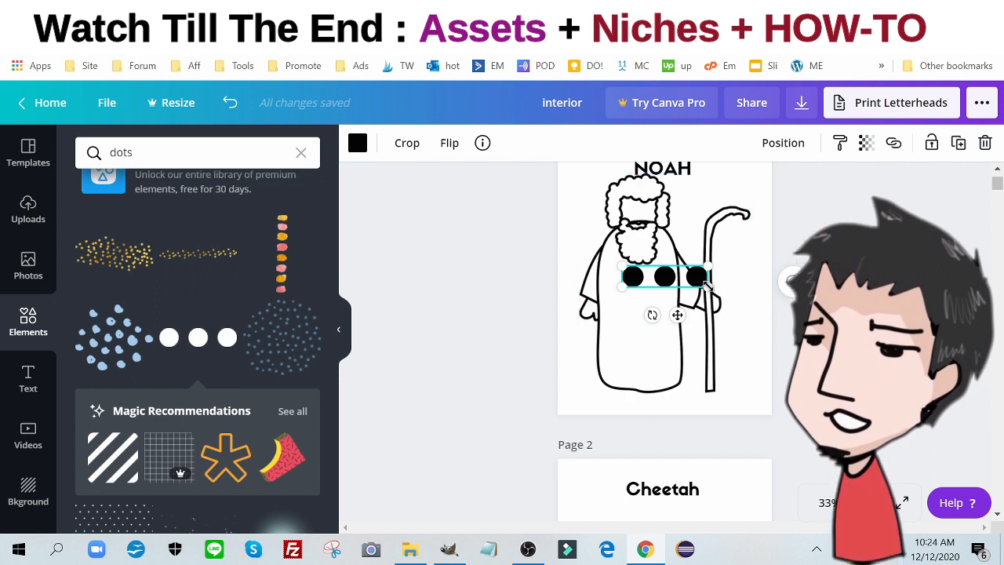
pyautogui.click(407, 142)
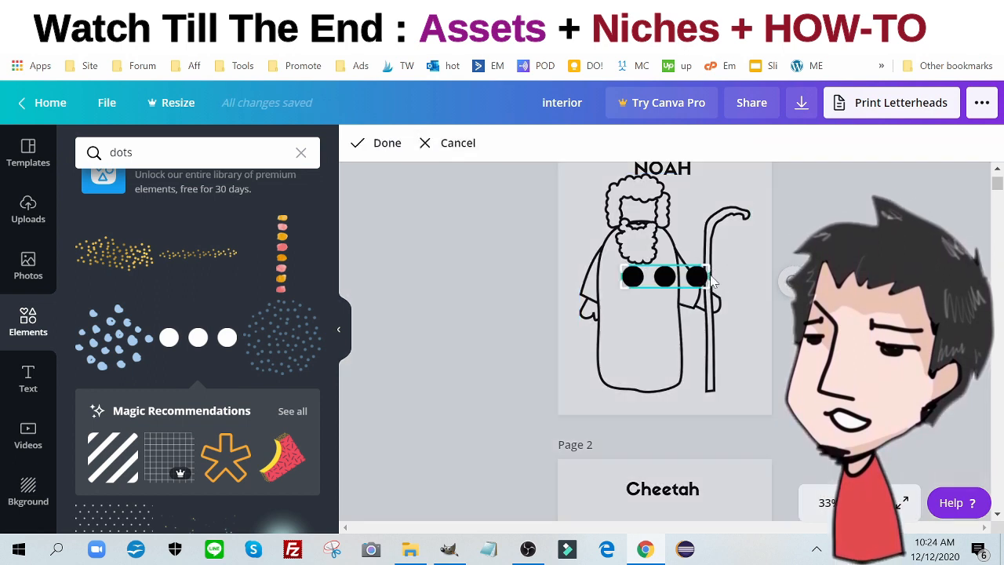
pyautogui.moveTo(707, 270); pyautogui.dragTo(645, 263)
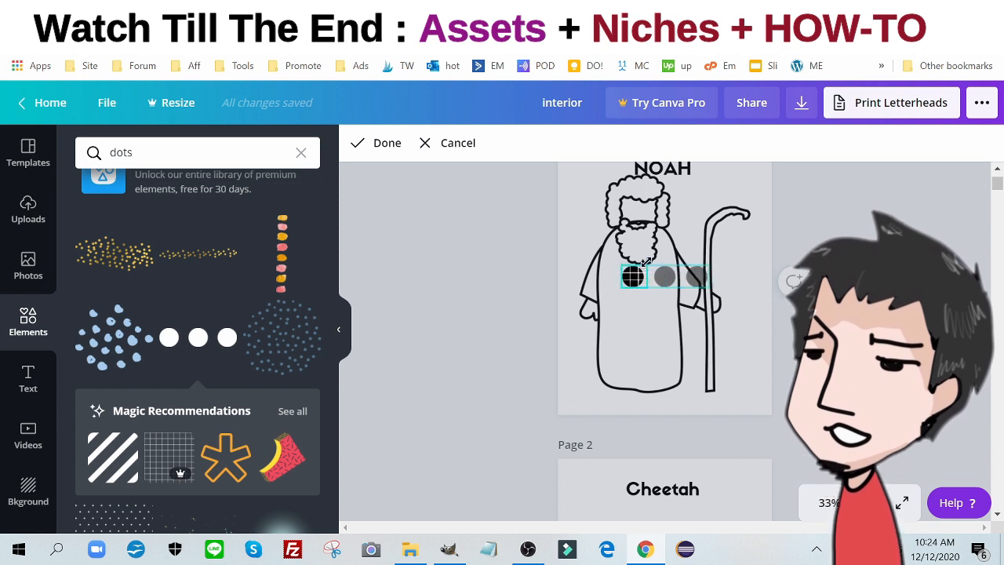
pyautogui.click(365, 146)
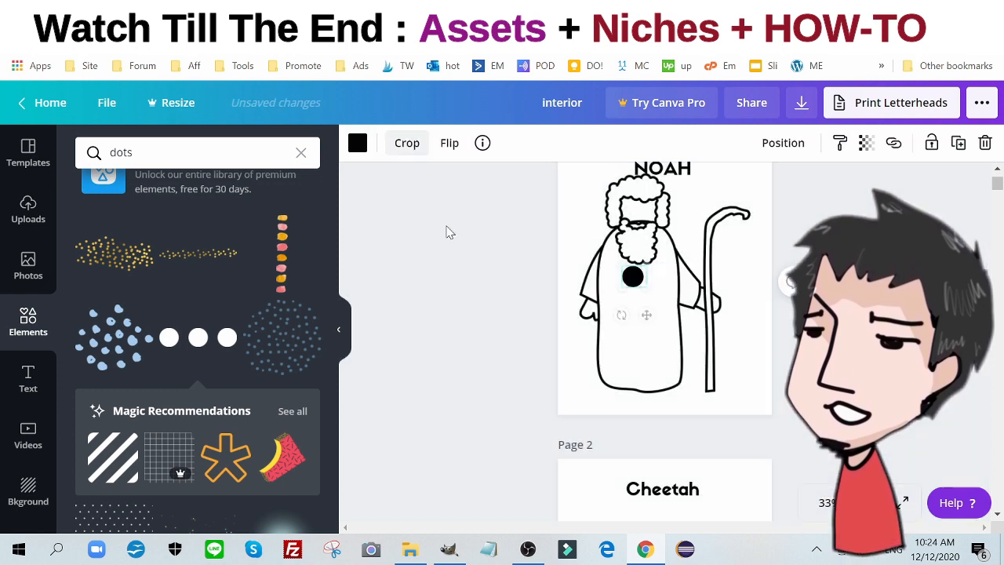
# - Shrink the black dot, place it on Noah's face as an eye, and add a matching copy as the second eye
pyautogui.scroll(1, 455, 281)
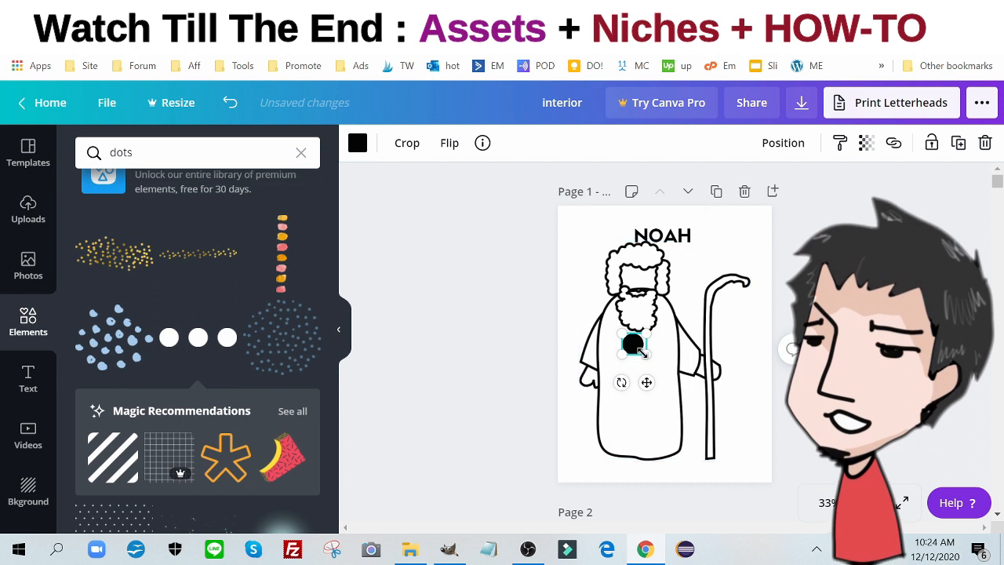
pyautogui.moveTo(642, 354); pyautogui.dragTo(628, 274)
pyautogui.click(667, 272)
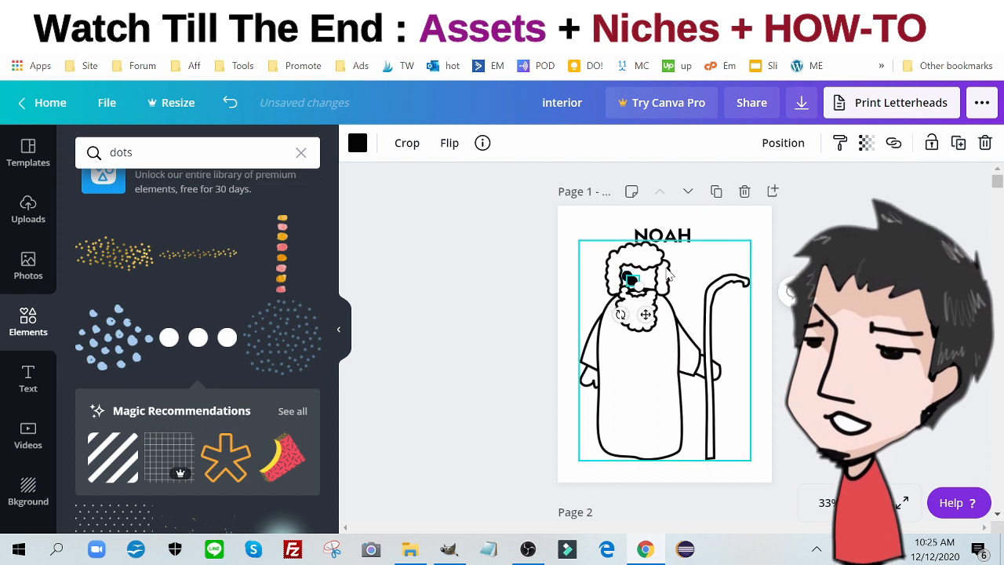
pyautogui.moveTo(632, 282); pyautogui.dragTo(645, 276)
pyautogui.click(538, 281)
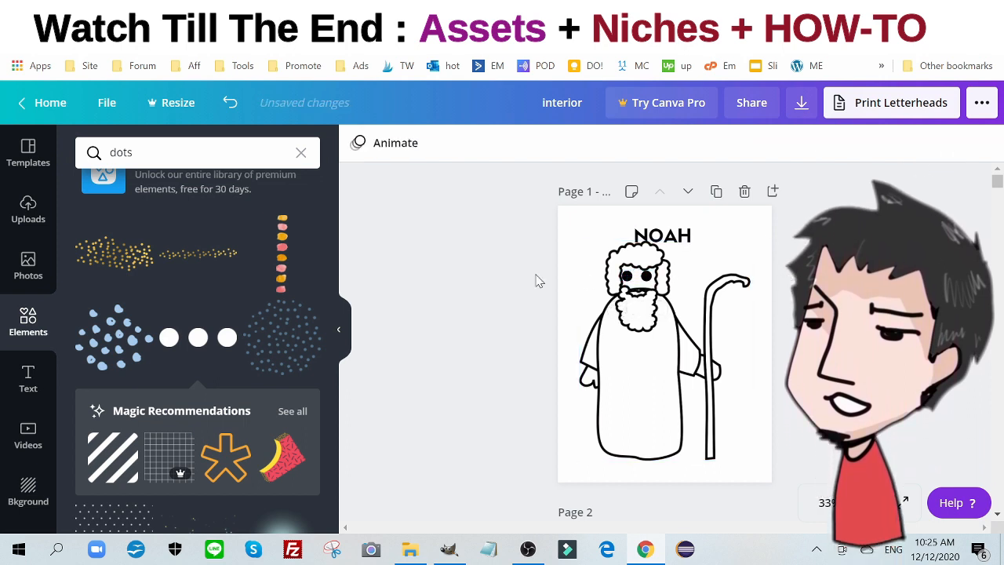
# - Duplicate the cheetah on page 2, shrink the copy slightly, and place it above the original, just below the title
pyautogui.scroll(-5, 539, 280)
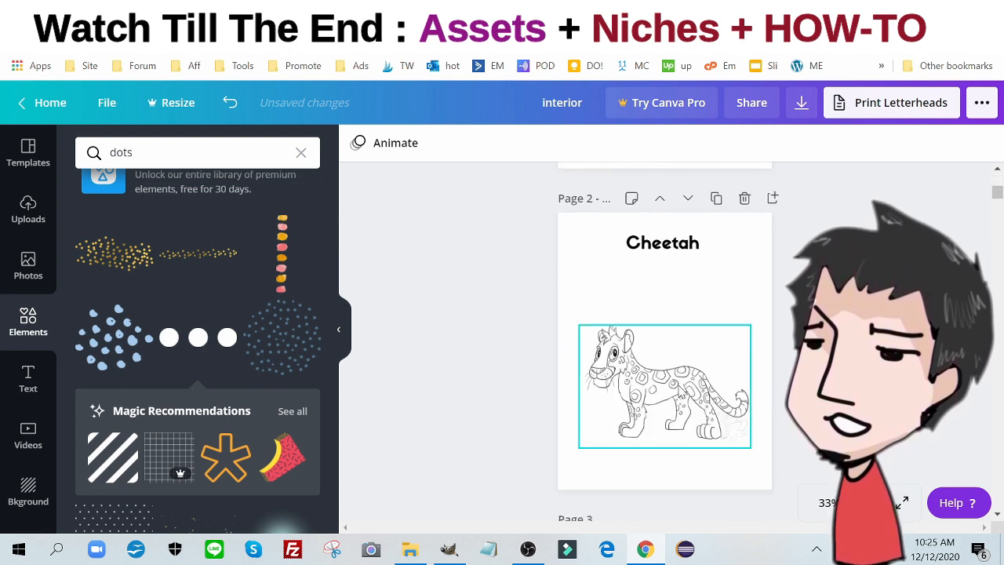
pyautogui.click(671, 402)
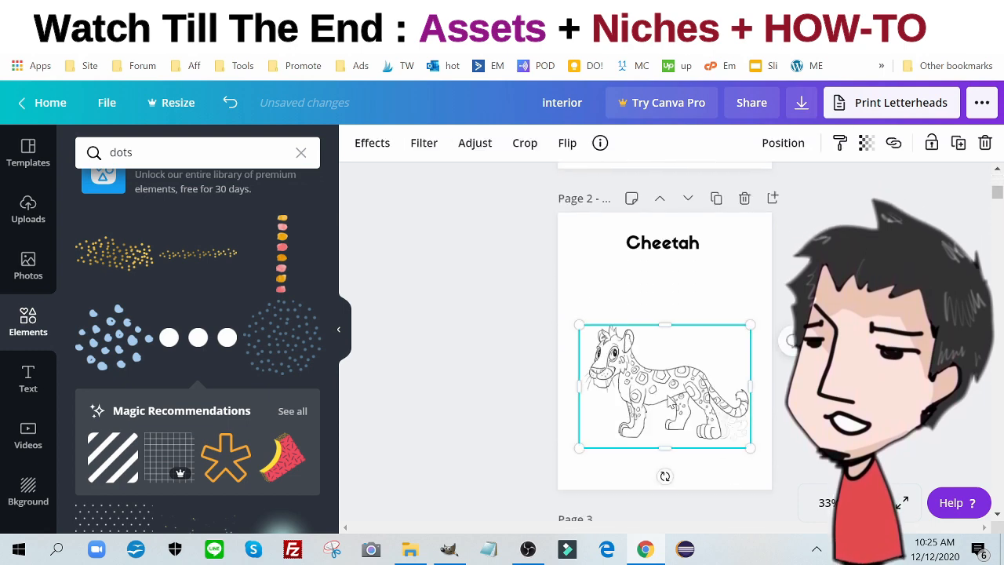
pyautogui.click(958, 142)
pyautogui.moveTo(640, 402); pyautogui.dragTo(656, 327)
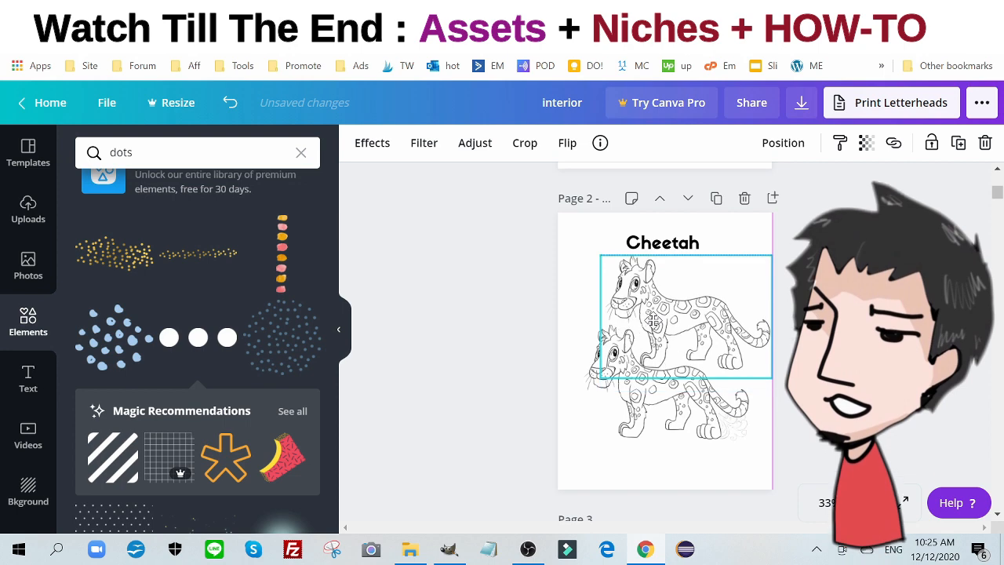
pyautogui.moveTo(752, 272); pyautogui.dragTo(745, 277)
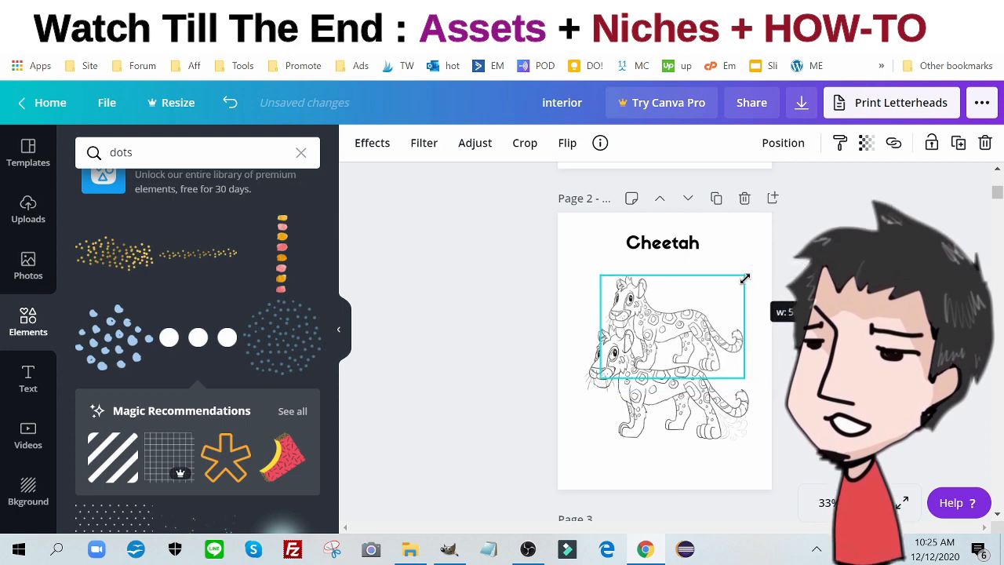
pyautogui.moveTo(673, 338); pyautogui.dragTo(679, 318)
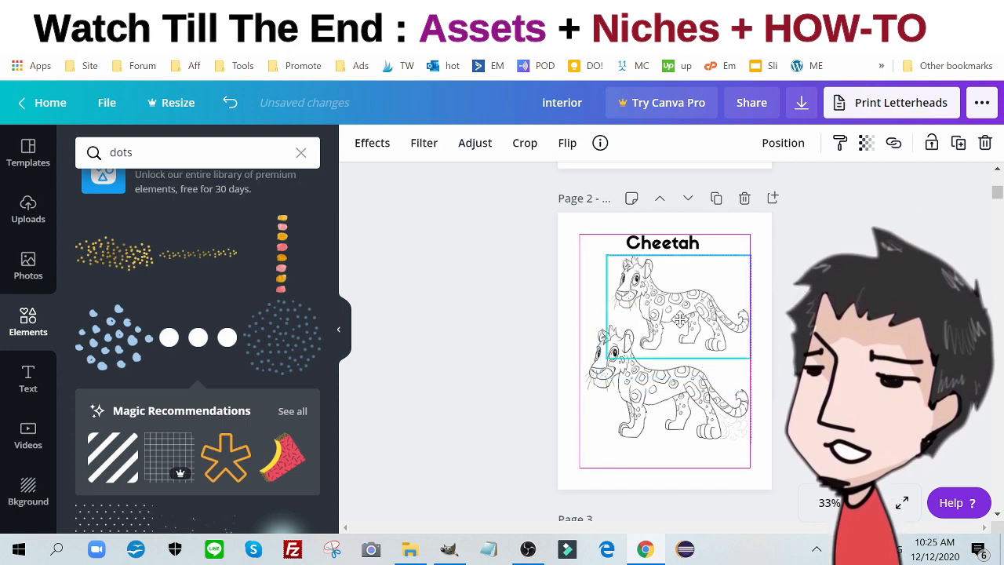
# - Delete the faint scribble behind the animal on the Orangutan page
pyautogui.scroll(-5, 681, 313)
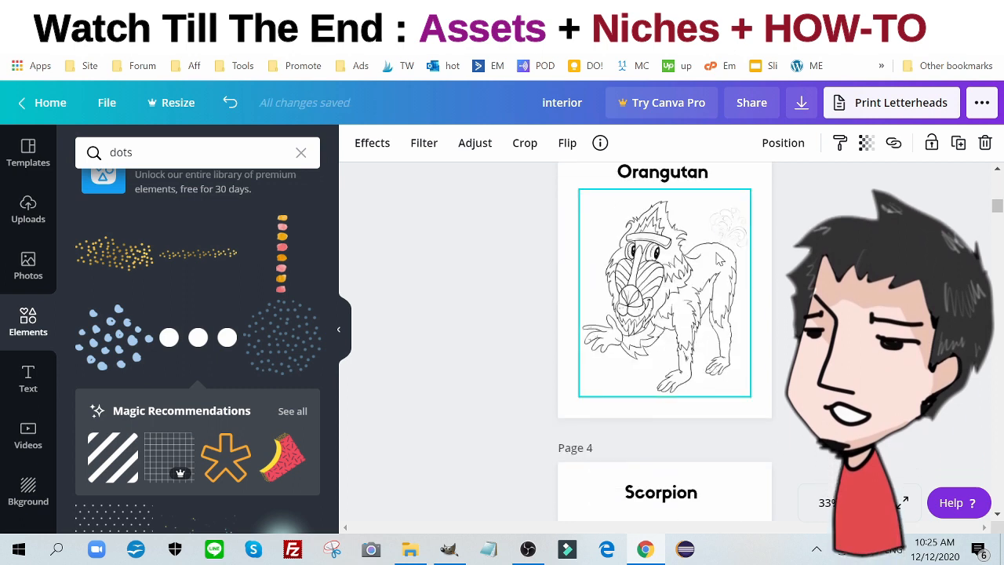
pyautogui.click(733, 231)
pyautogui.press('Delete')
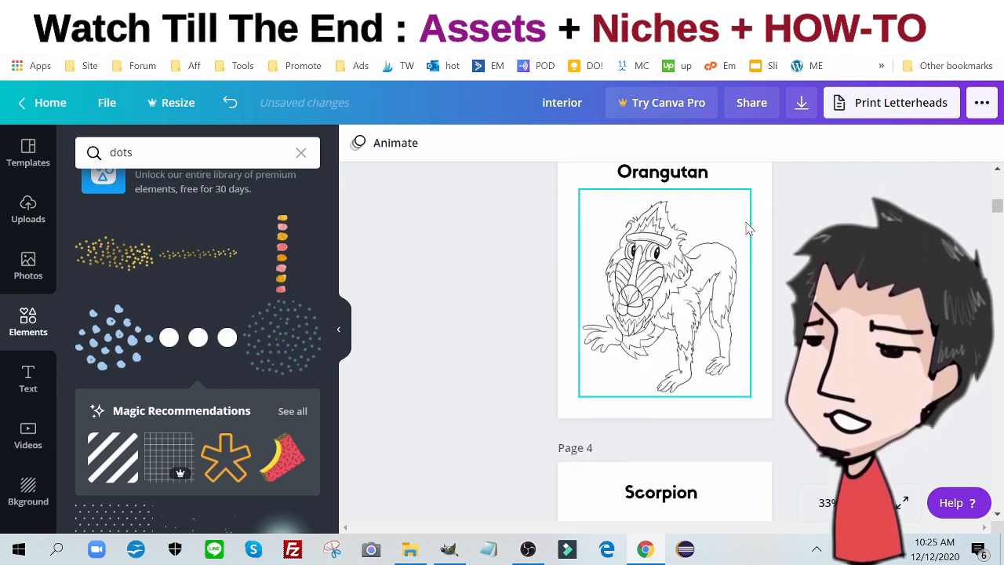
# - Shrink the orangutan drawing to about 4.3 by 5.2, duplicate it, and place the copy above and to the right of the original
pyautogui.click(718, 275)
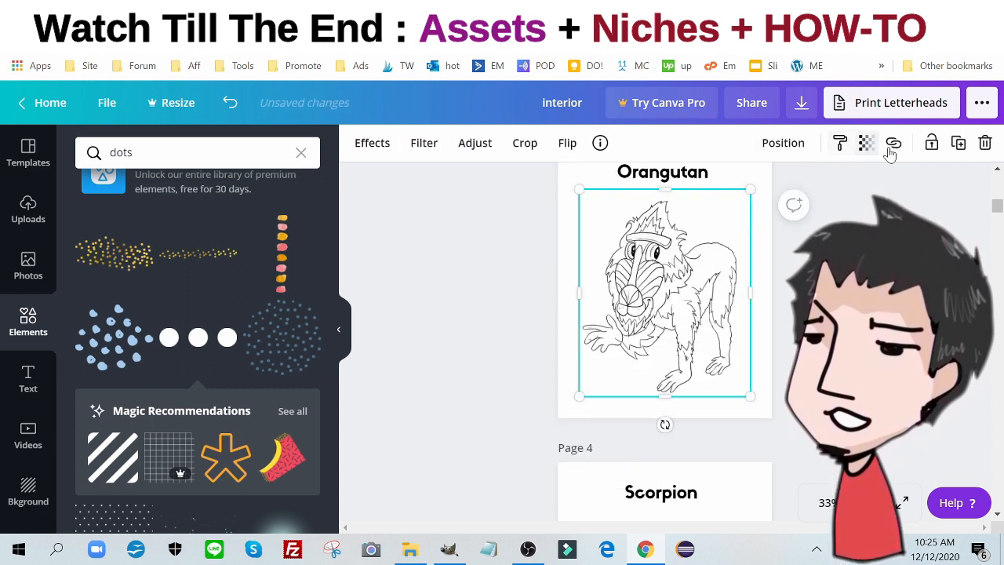
pyautogui.moveTo(751, 190); pyautogui.dragTo(695, 273)
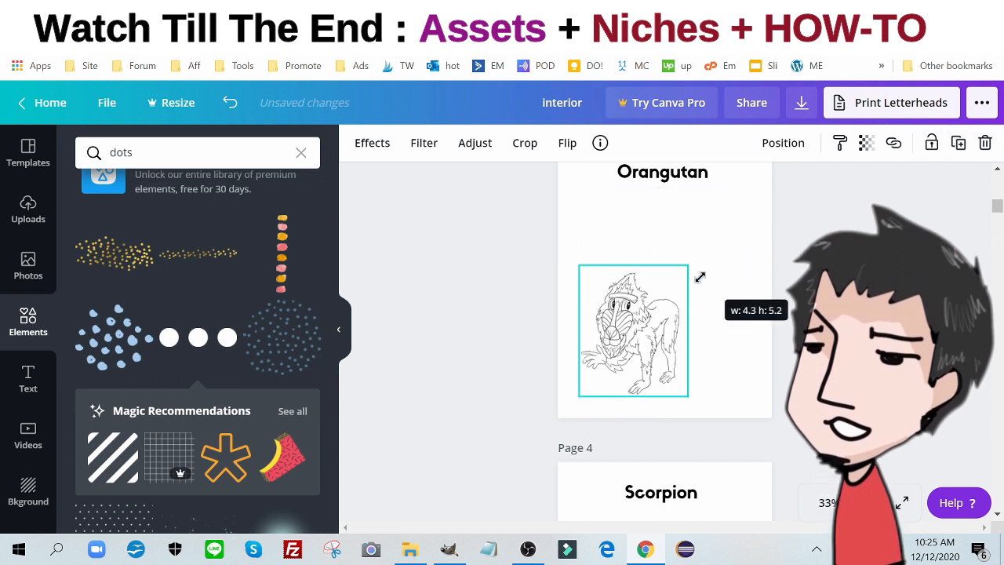
pyautogui.click(958, 142)
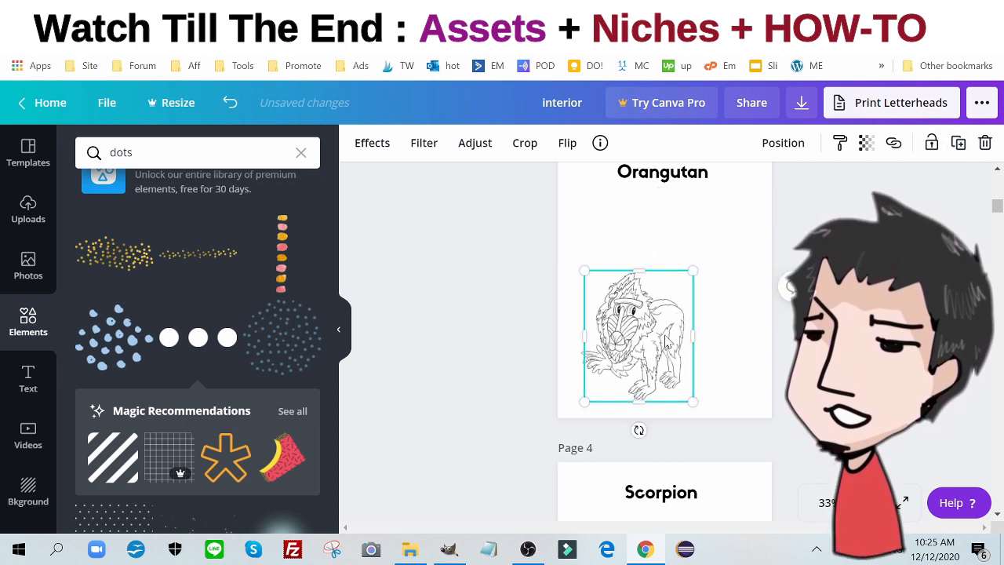
pyautogui.moveTo(669, 342); pyautogui.dragTo(698, 236)
pyautogui.moveTo(700, 234); pyautogui.dragTo(706, 232)
# - Review the interior pages from the NOAH page through the Lion page, checking the paired animals and the remaining single ones
pyautogui.scroll(-6, 741, 221)
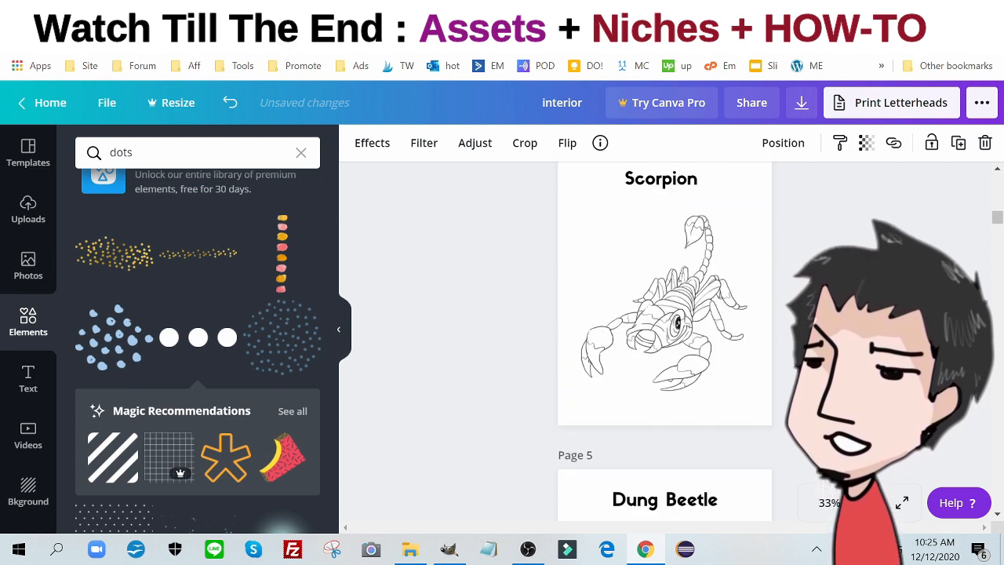
pyautogui.scroll(10, 719, 318)
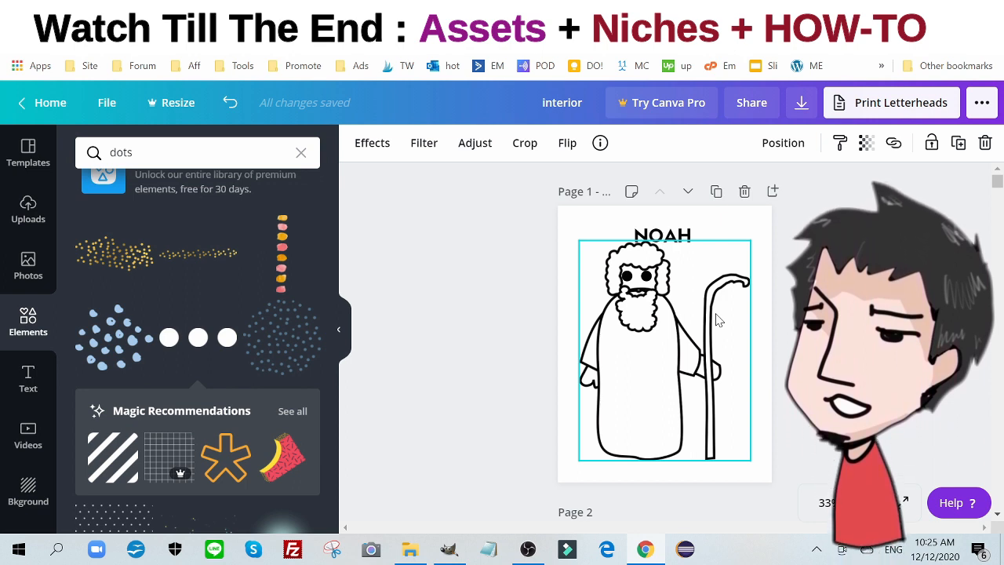
pyautogui.scroll(-6, 716, 318)
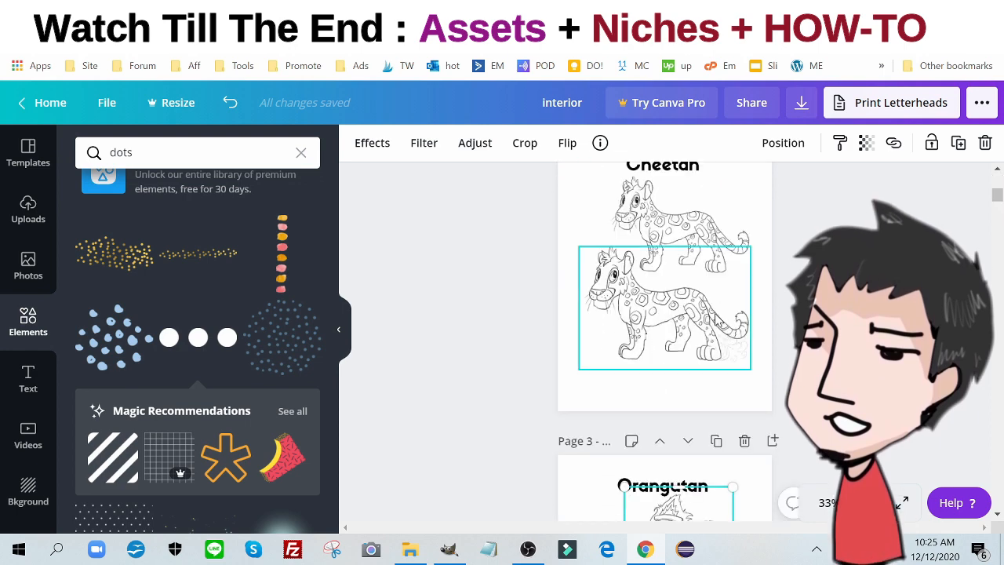
pyautogui.scroll(2, 679, 309)
pyautogui.click(678, 309)
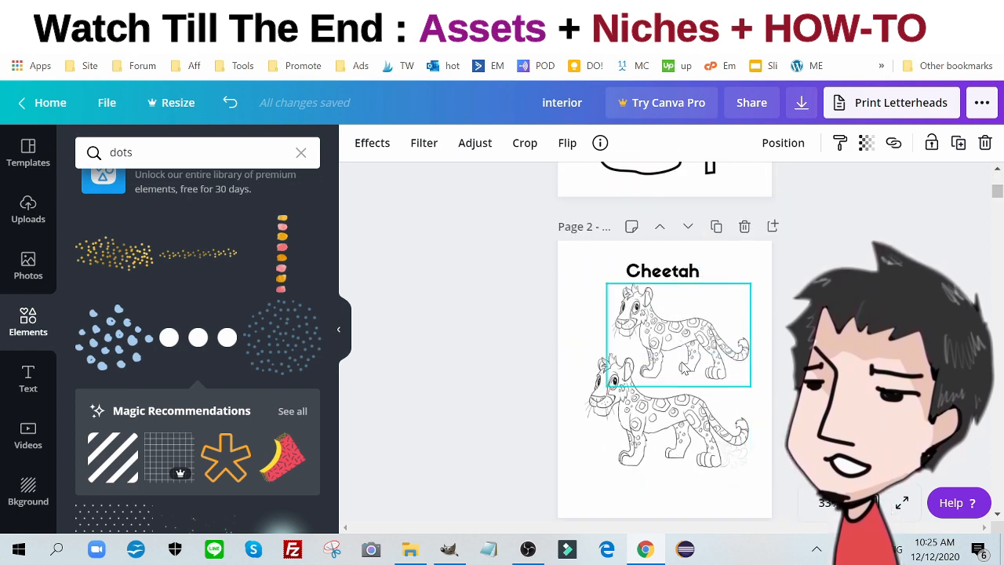
pyautogui.scroll(3, 523, 291)
pyautogui.scroll(-3, 690, 330)
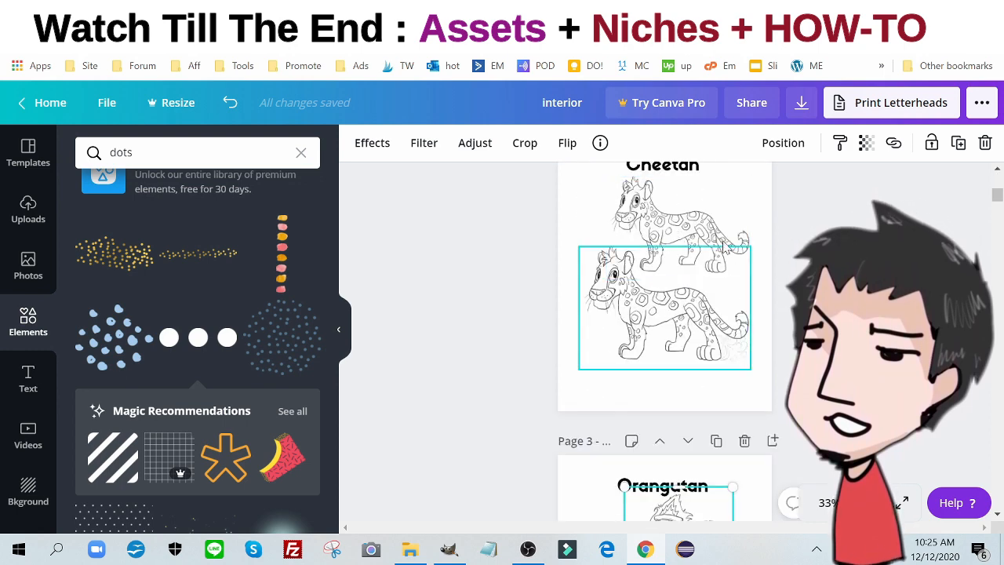
pyautogui.scroll(-6, 722, 330)
pyautogui.scroll(3, 706, 237)
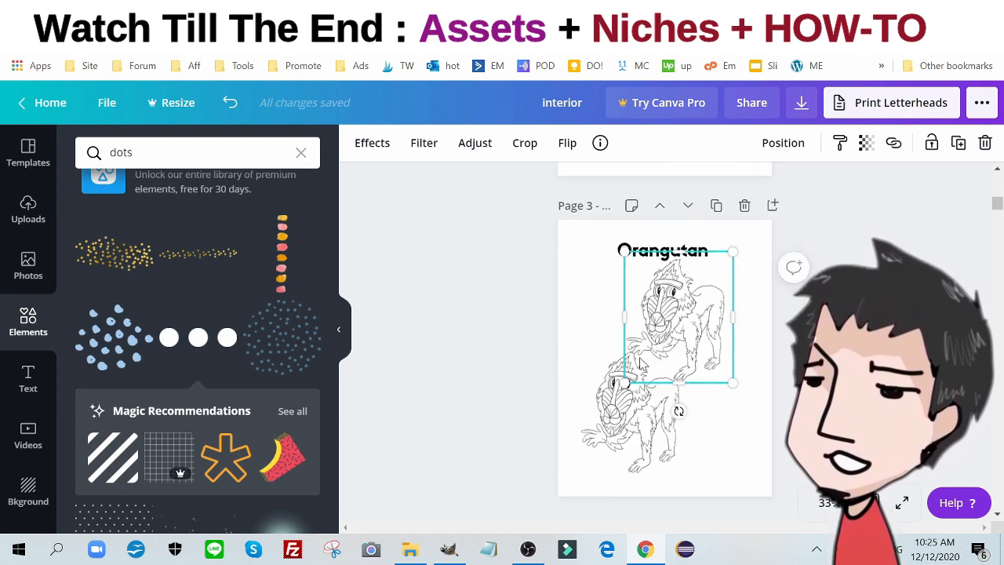
pyautogui.scroll(-4, 706, 322)
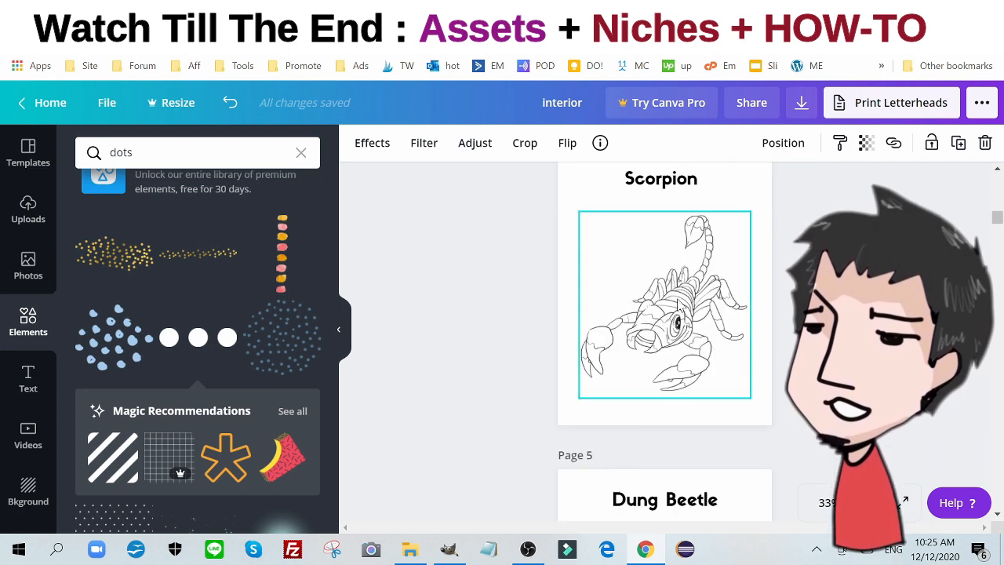
pyautogui.scroll(-6, 719, 320)
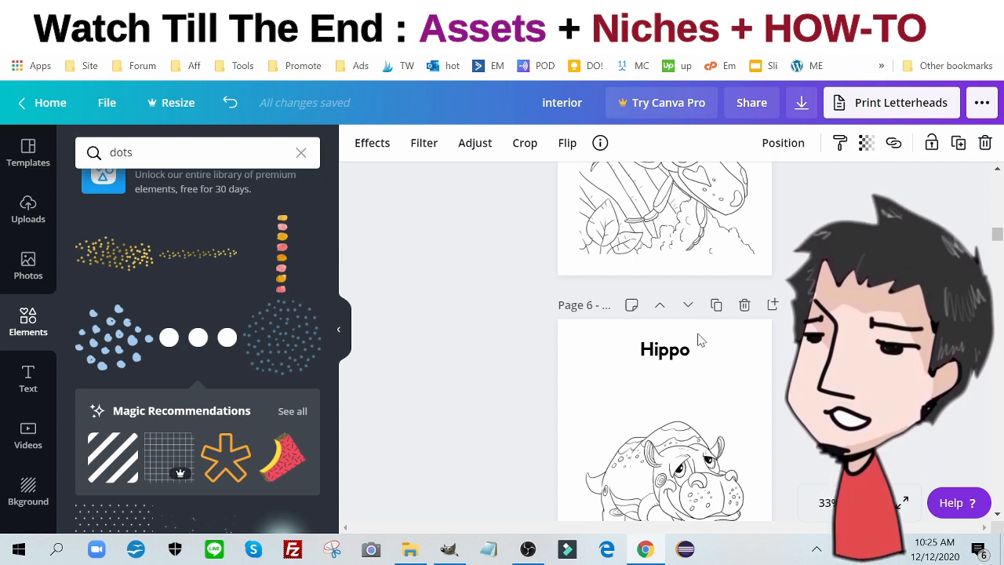
pyautogui.scroll(9, 700, 339)
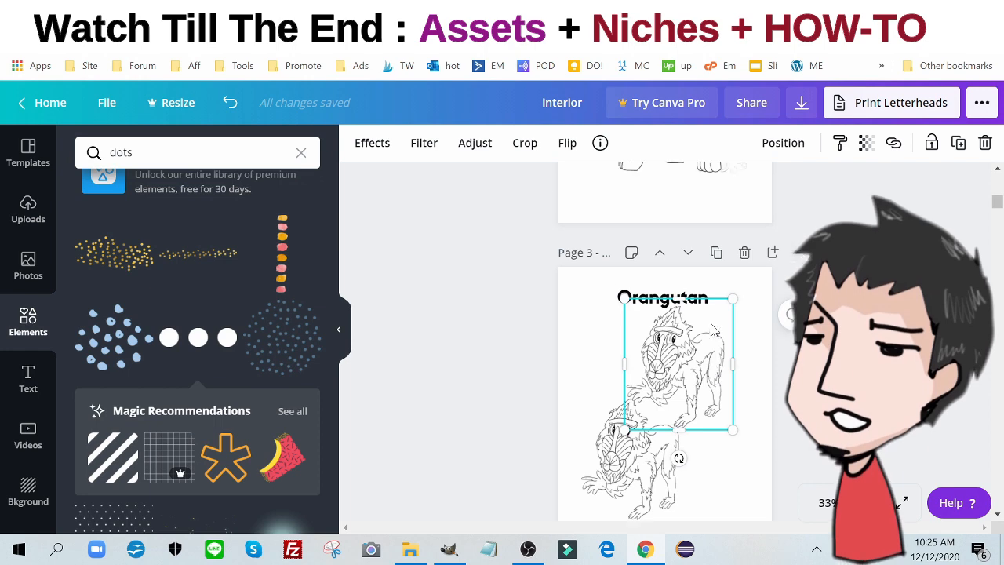
pyautogui.scroll(5, 713, 330)
pyautogui.scroll(-2, 721, 312)
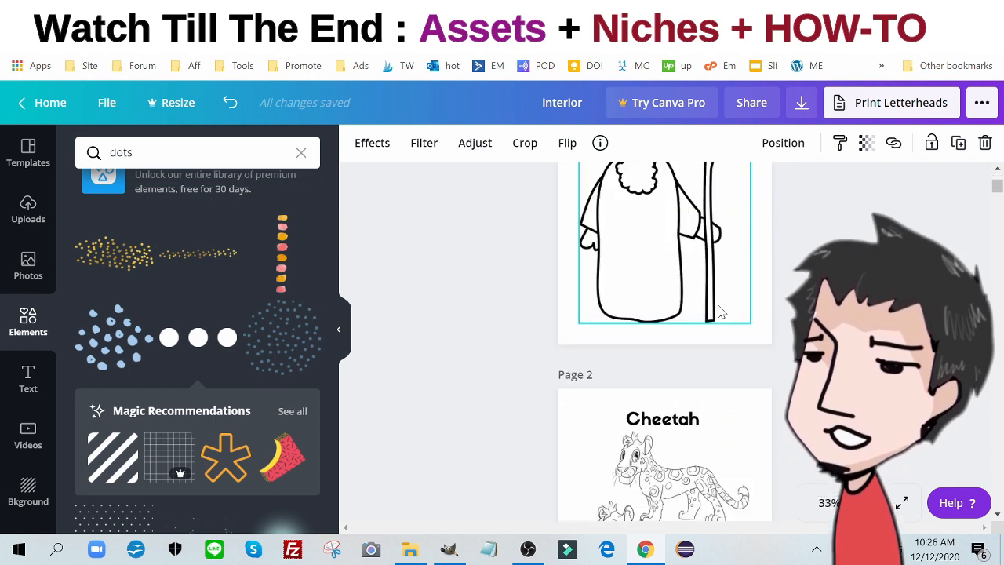
pyautogui.scroll(-20, 720, 312)
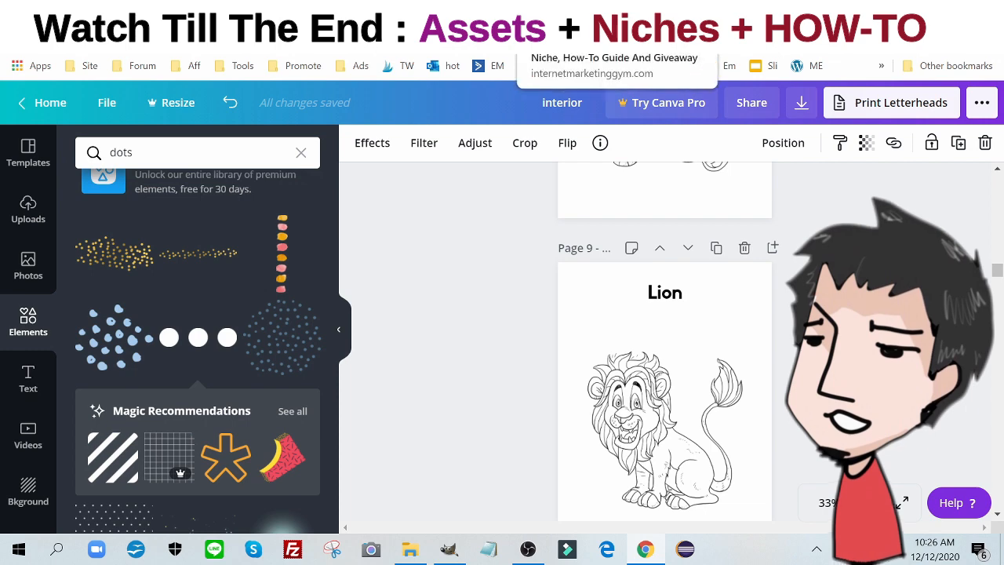
# - Switch to the safari coloring book web page in the browser and review the three build steps below the video
pyautogui.click(605, 37)
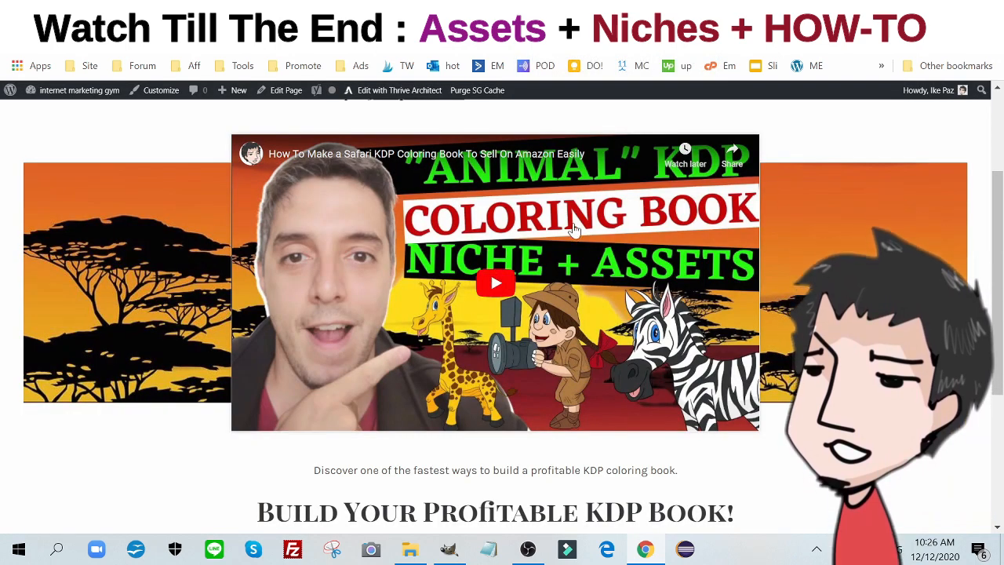
pyautogui.scroll(-3, 575, 229)
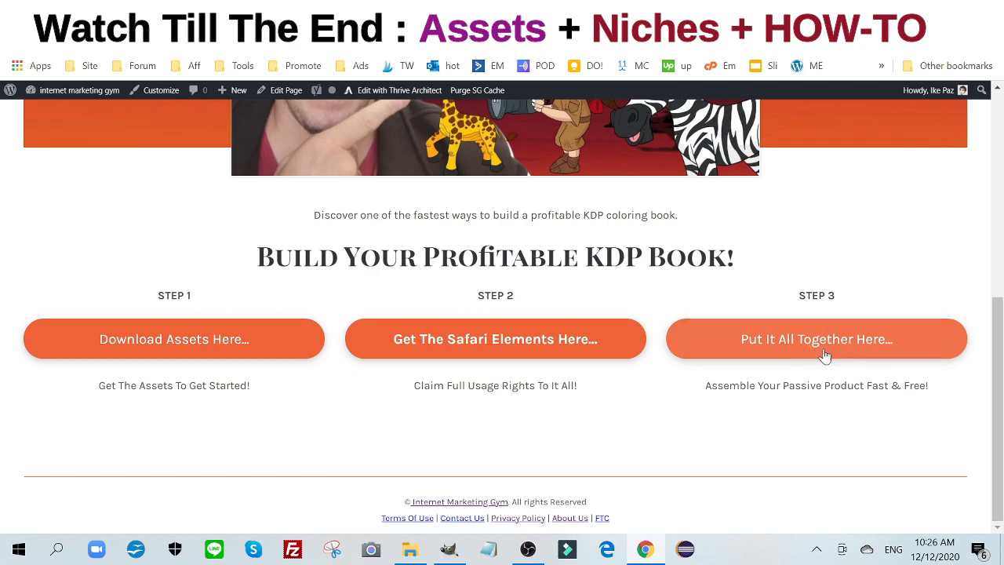
pyautogui.scroll(6, 710, 233)
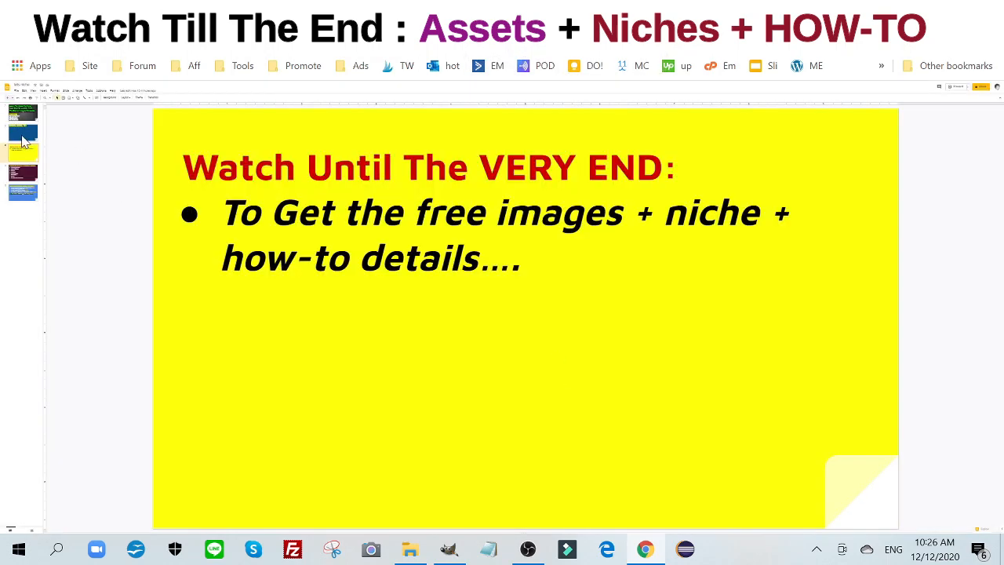
# - Show the opening slide of the Google Slides presentation about making multiple KDP books
pyautogui.click(23, 140)
pyautogui.click(23, 122)
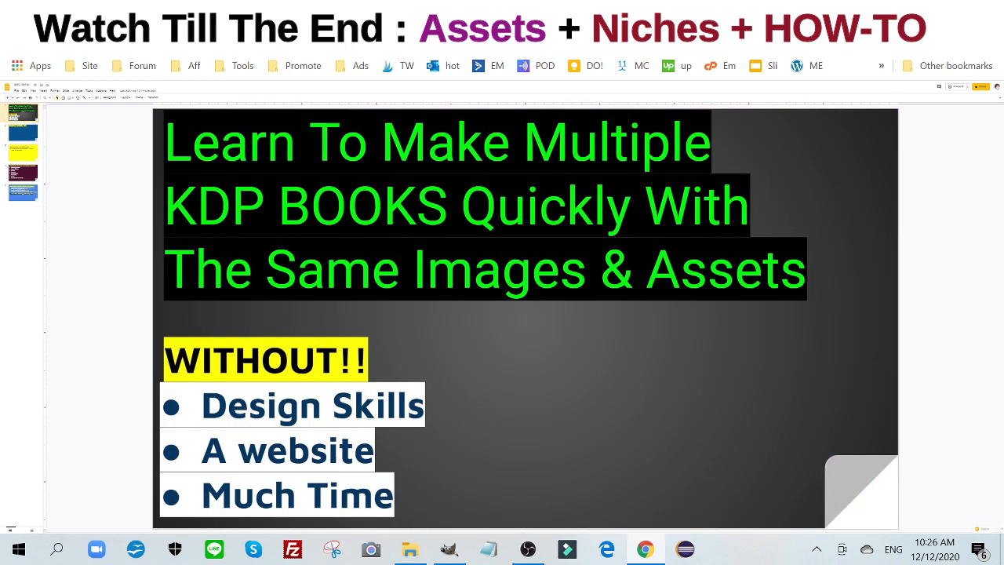